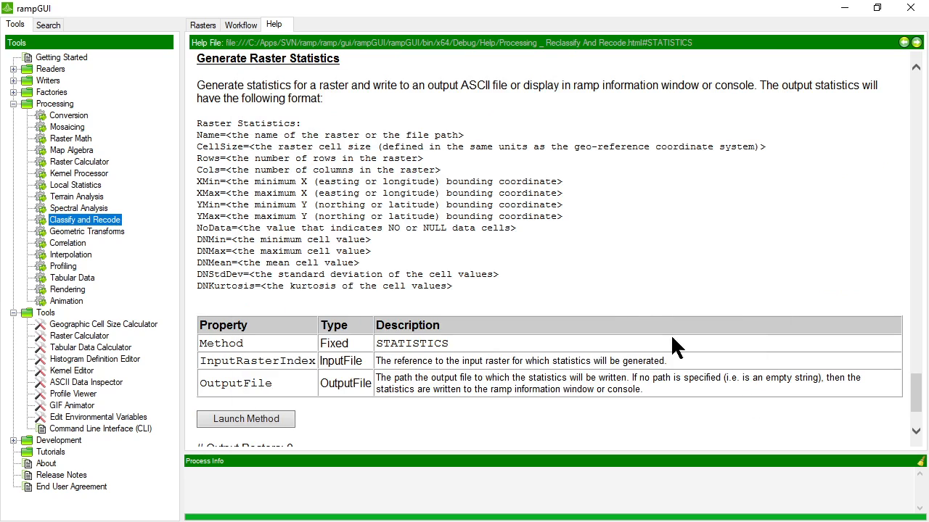
# - Add the Clip 2 of Site_Bathymetry_2m.bil raster file as a new layer
pyautogui.click(207, 26)
pyautogui.rightClick(235, 93)
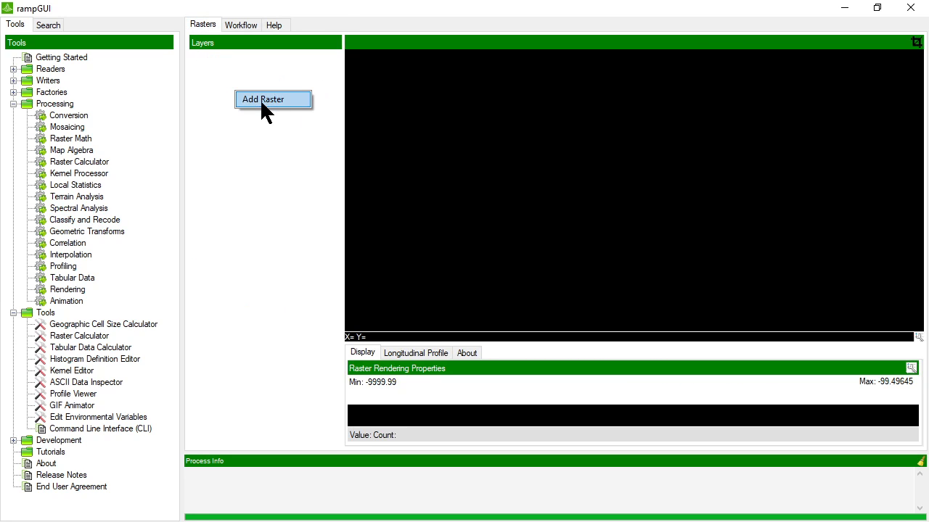
pyautogui.click(262, 100)
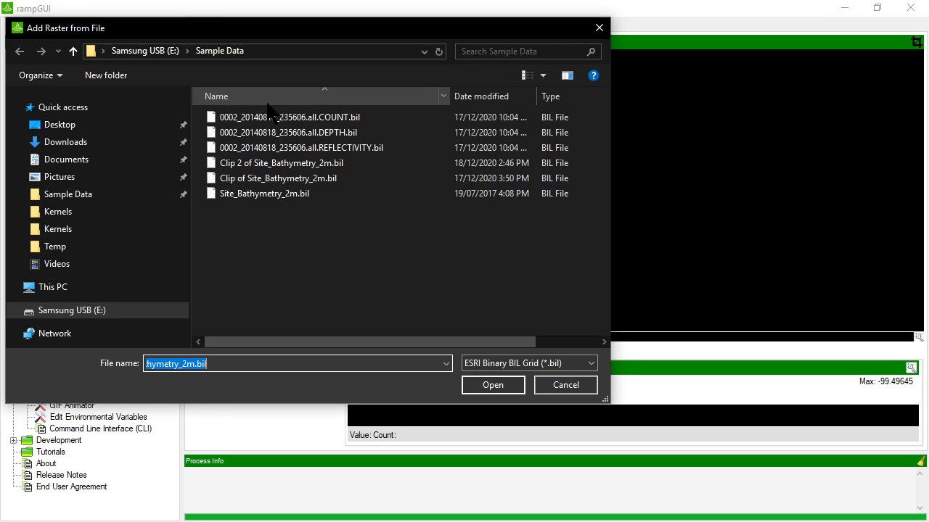
pyautogui.doubleClick(278, 164)
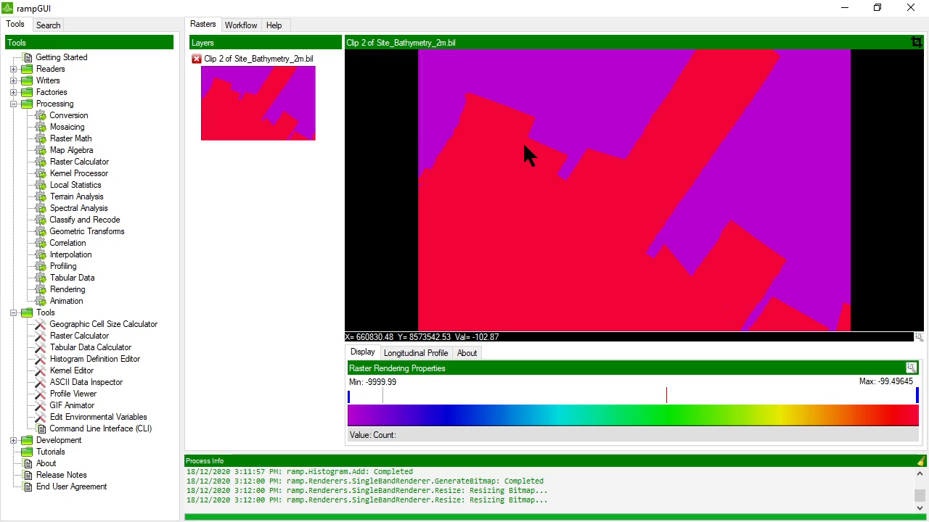
pyautogui.click(466, 356)
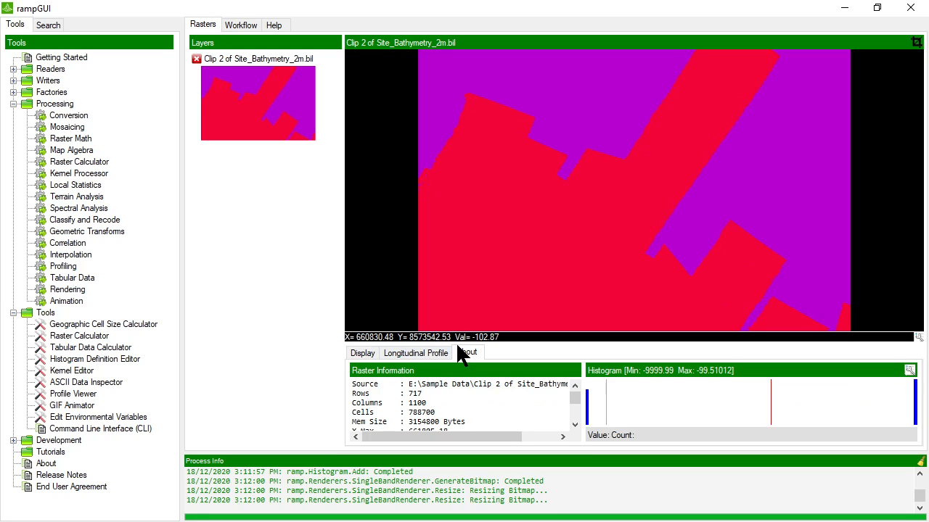
pyautogui.moveTo(458, 343); pyautogui.dragTo(461, 214)
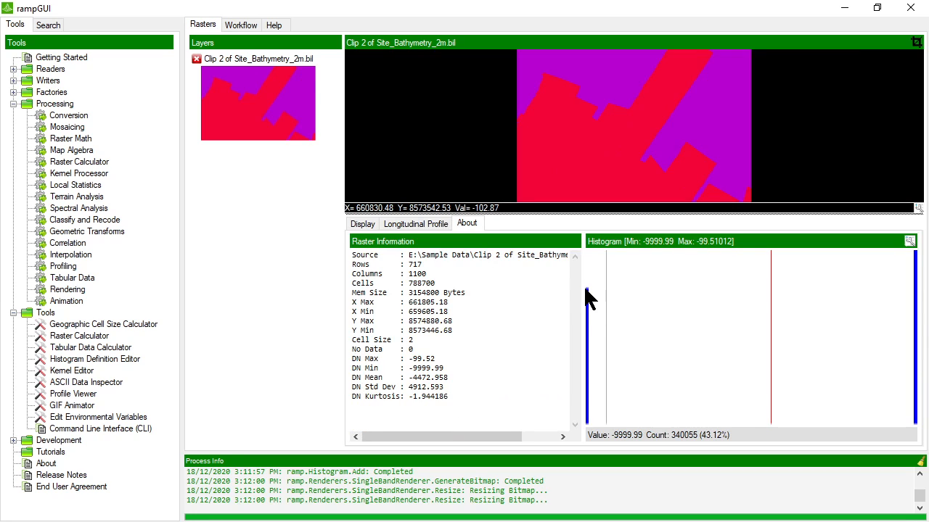
pyautogui.moveTo(455, 349); pyautogui.dragTo(392, 374)
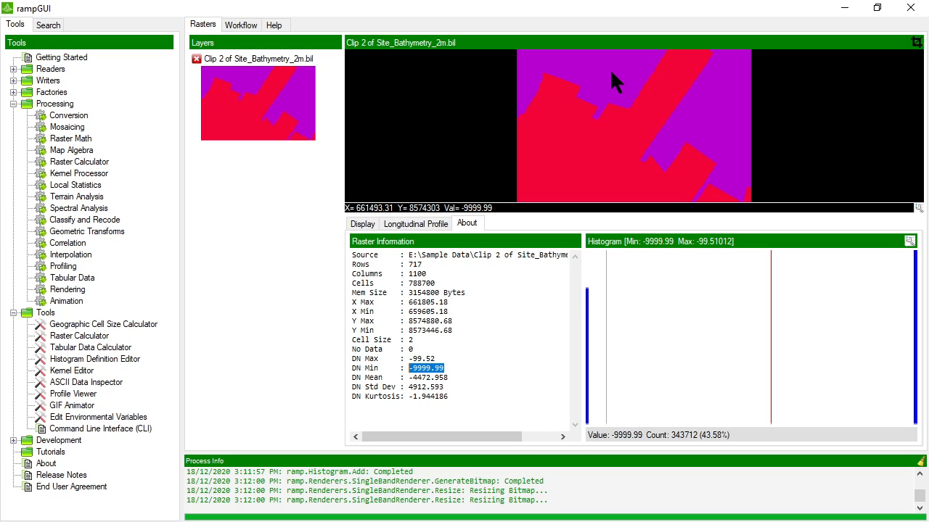
pyautogui.click(414, 349)
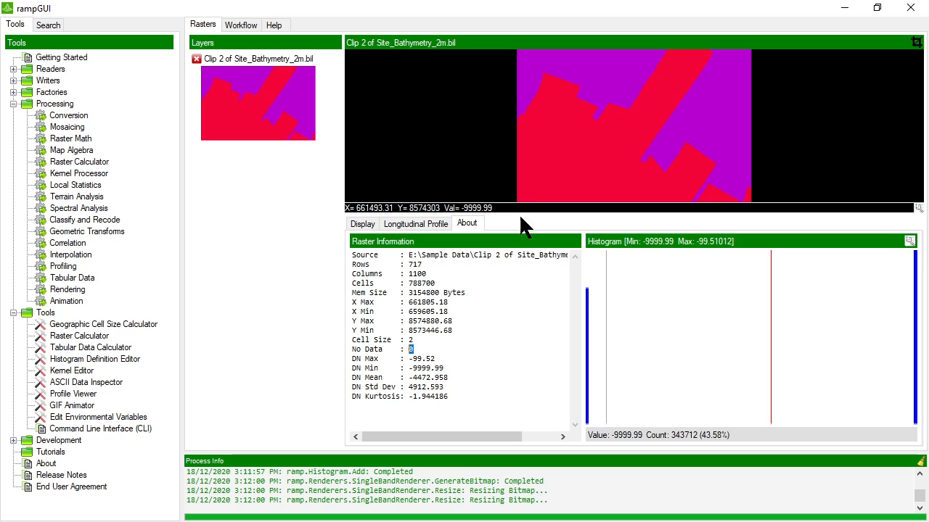
pyautogui.moveTo(523, 213); pyautogui.dragTo(521, 370)
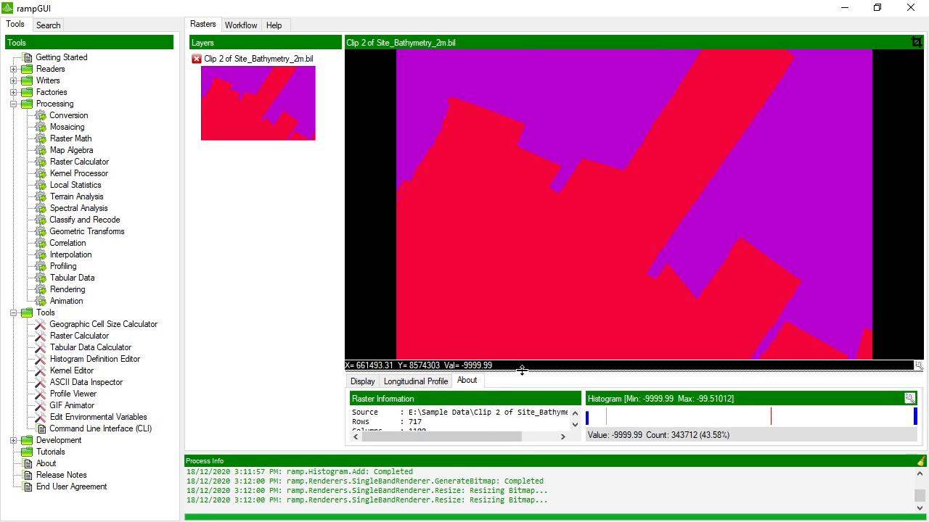
pyautogui.click(361, 381)
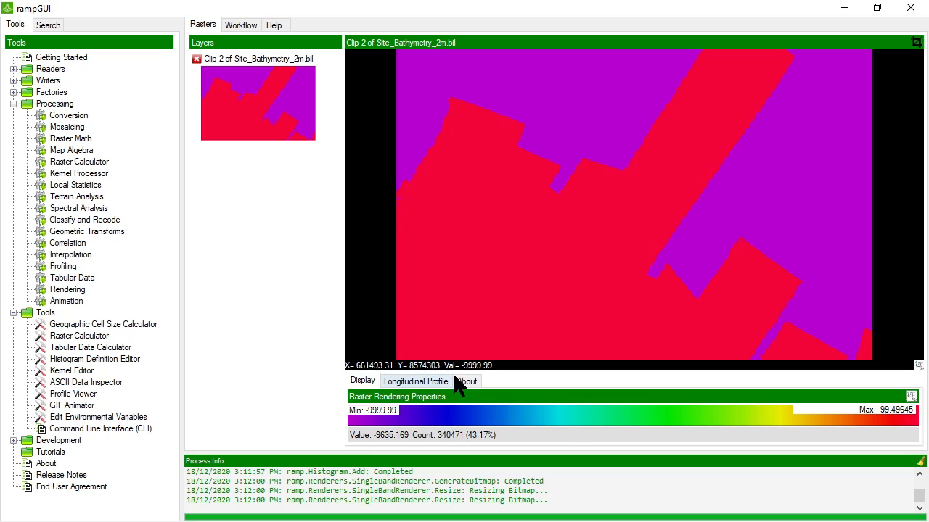
pyautogui.moveTo(448, 372); pyautogui.dragTo(443, 355)
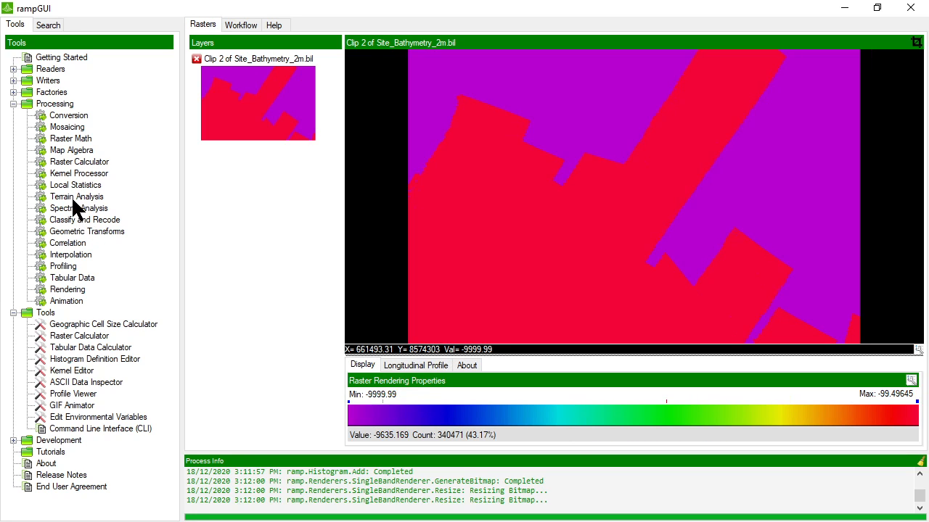
# - Choose Override Raster NoData Value with the bathymetry clip as the input raster
pyautogui.doubleClick(78, 219)
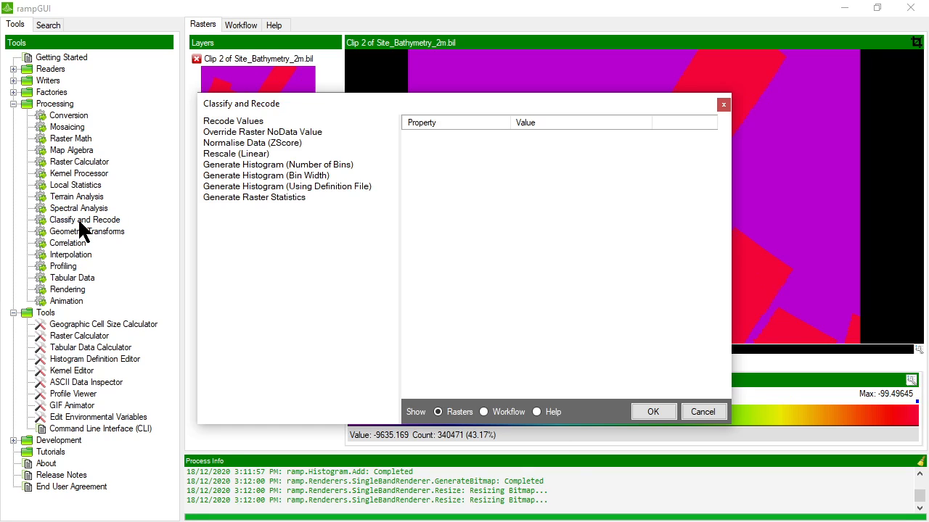
pyautogui.click(251, 121)
pyautogui.click(292, 131)
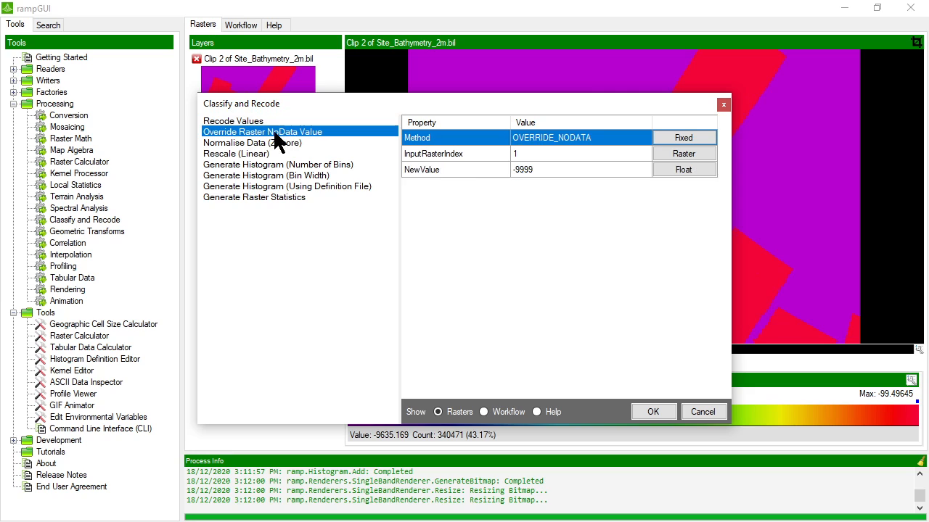
pyautogui.moveTo(317, 104); pyautogui.dragTo(362, 100)
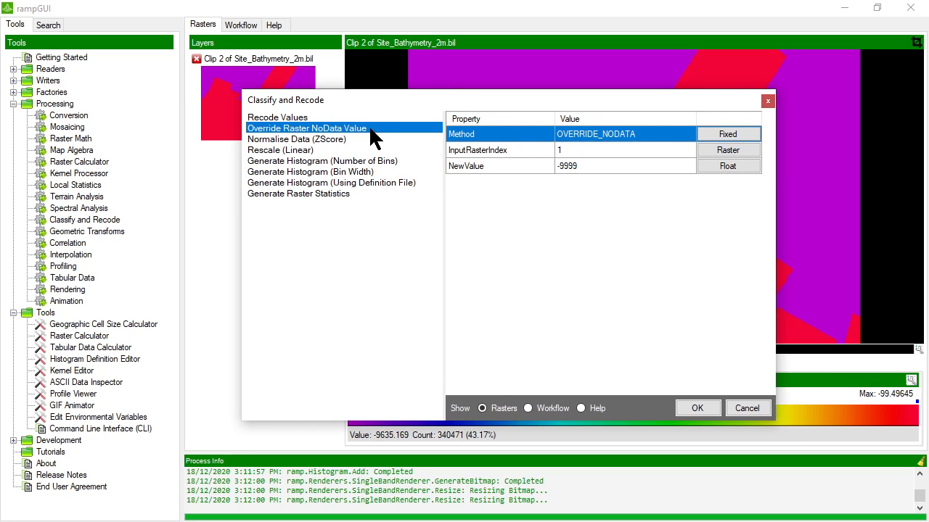
pyautogui.click(583, 147)
pyautogui.click(710, 151)
pyautogui.click(395, 183)
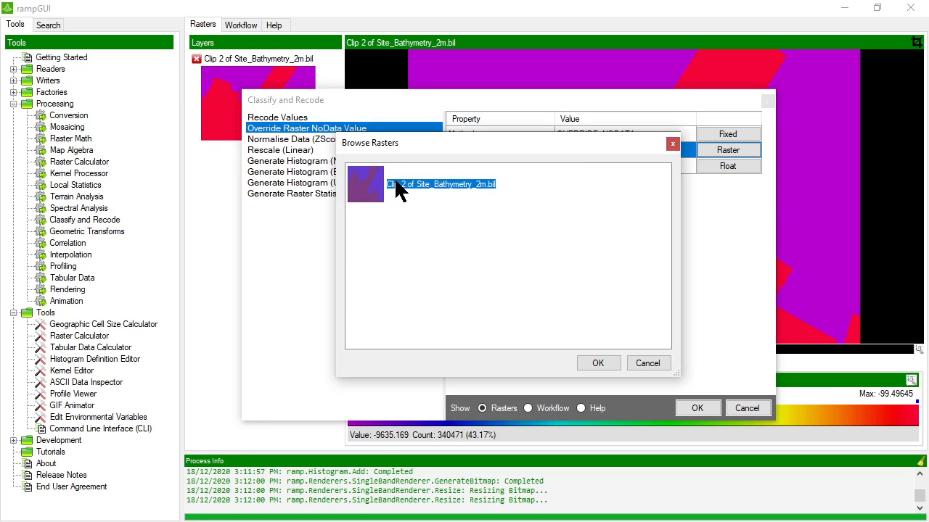
pyautogui.doubleClick(396, 184)
# - Set the new NoData value to -9999.99 and run the override
pyautogui.click(585, 166)
pyautogui.click(728, 167)
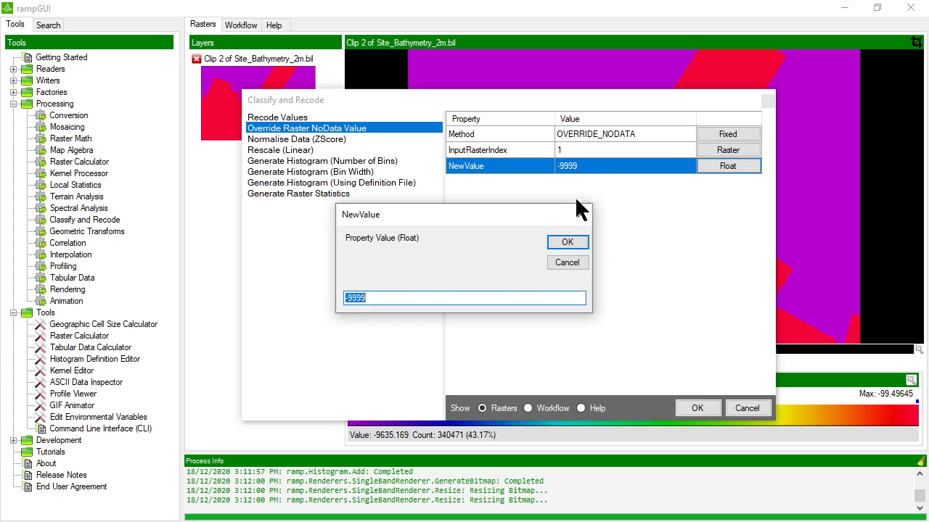
pyautogui.click(381, 296)
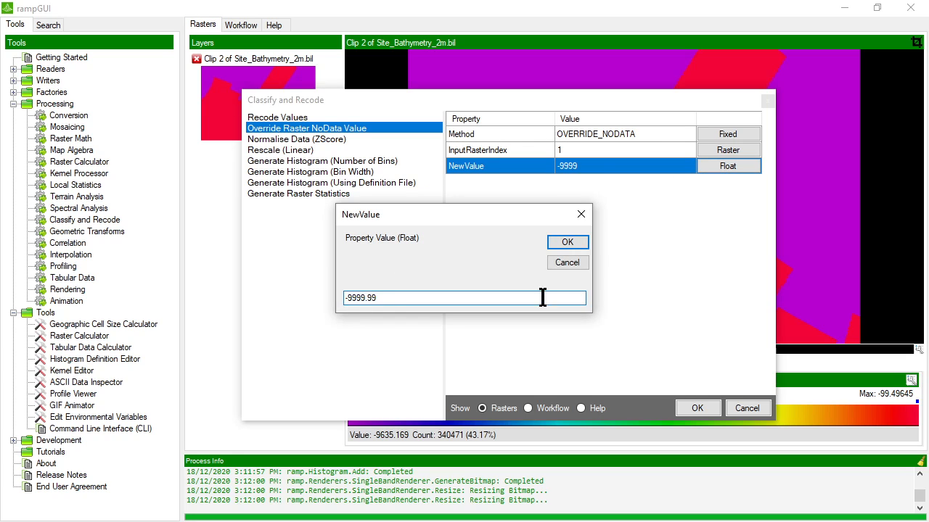
pyautogui.click(567, 242)
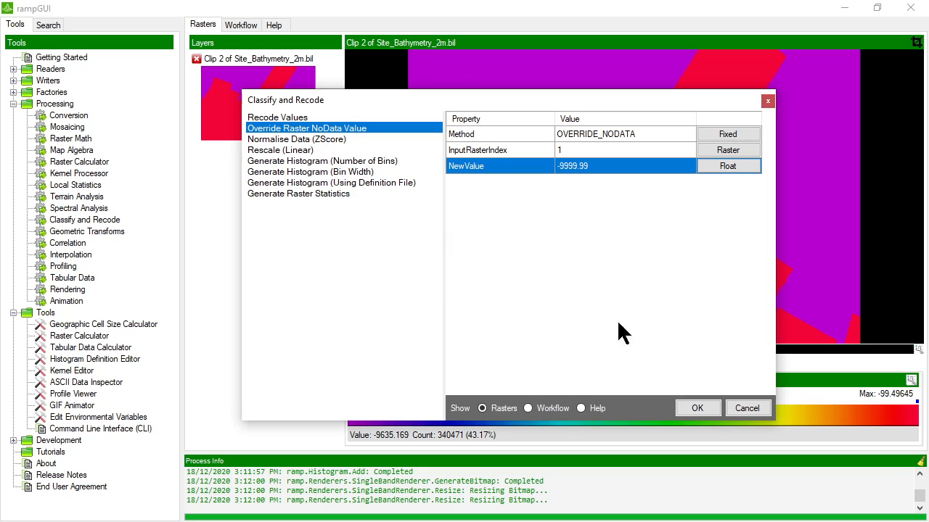
pyautogui.click(698, 410)
# - Check the clip's No Data and DN Min values in the raster information
pyautogui.click(467, 365)
pyautogui.click(477, 410)
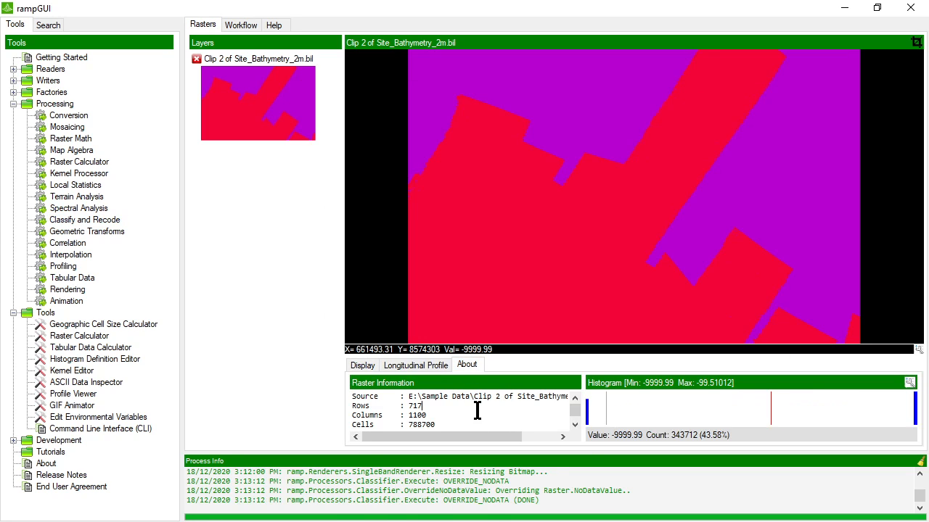
pyautogui.scroll(-2, 477, 411)
pyautogui.scroll(2, 470, 413)
pyautogui.scroll(-3, 470, 413)
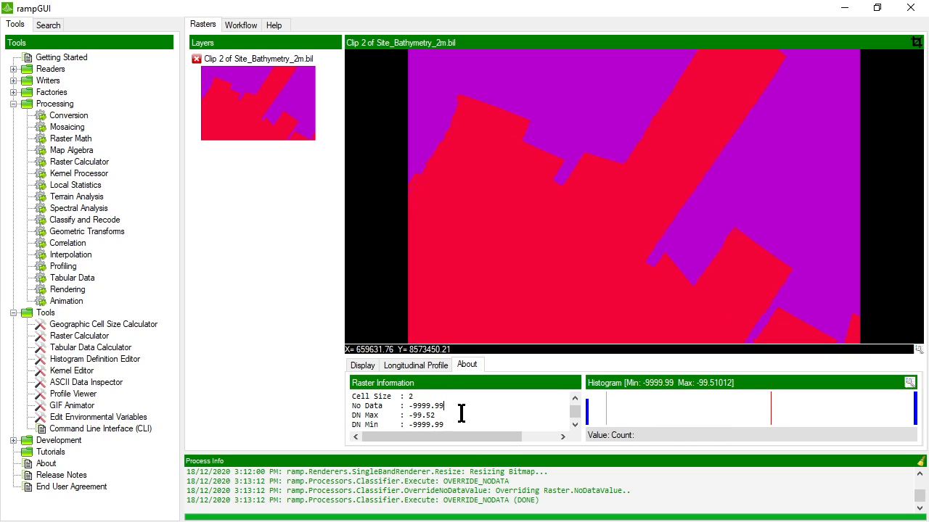
pyautogui.moveTo(460, 413); pyautogui.dragTo(415, 405)
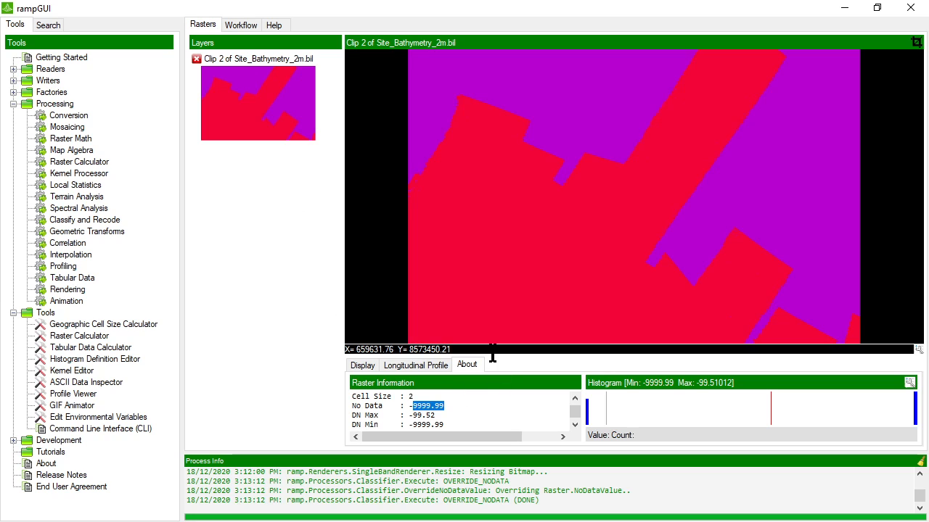
pyautogui.moveTo(490, 356); pyautogui.dragTo(487, 165)
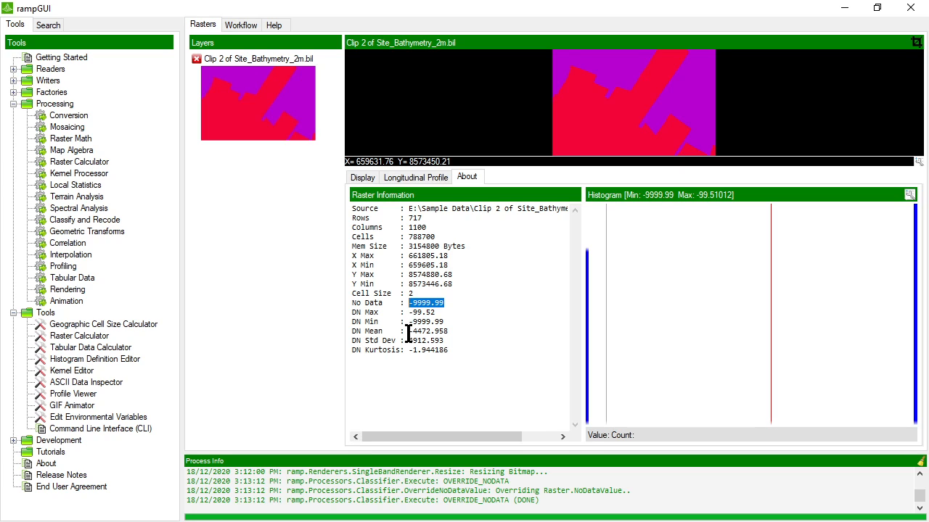
pyautogui.click(448, 324)
pyautogui.moveTo(449, 322); pyautogui.dragTo(407, 323)
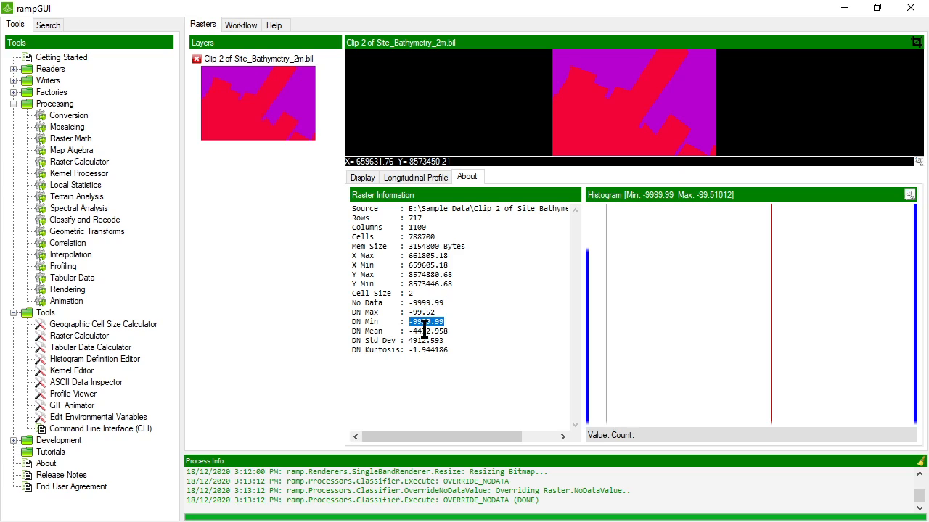
# - Update the bathymetry layer's statistics and enlarge the raster view
pyautogui.rightClick(254, 97)
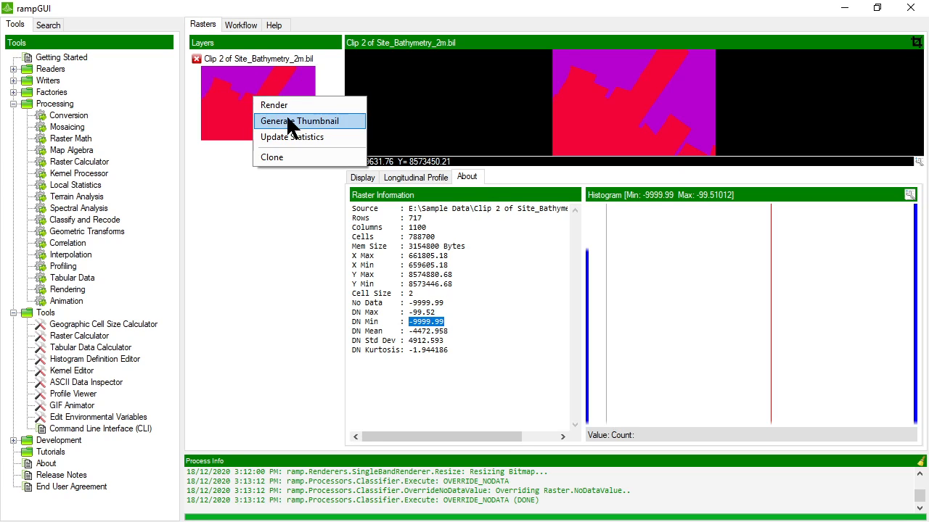
pyautogui.click(283, 138)
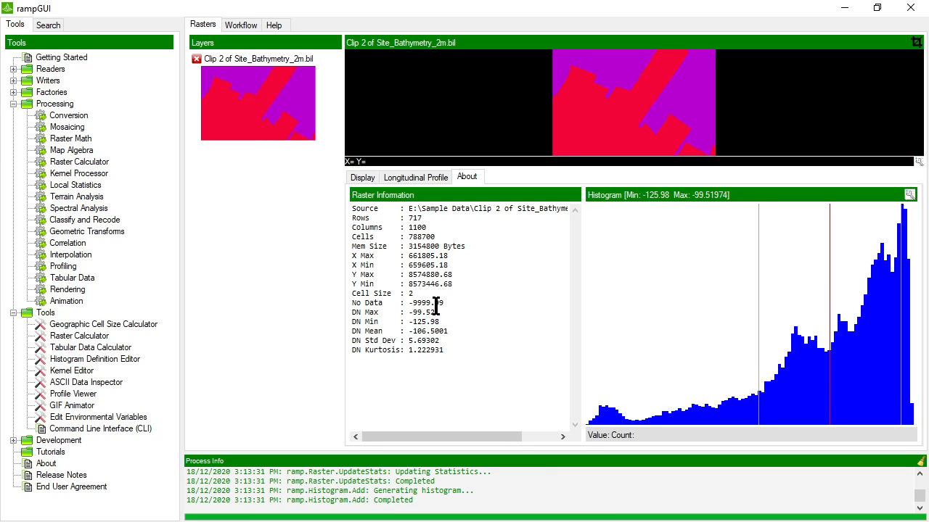
pyautogui.moveTo(591, 167); pyautogui.dragTo(584, 349)
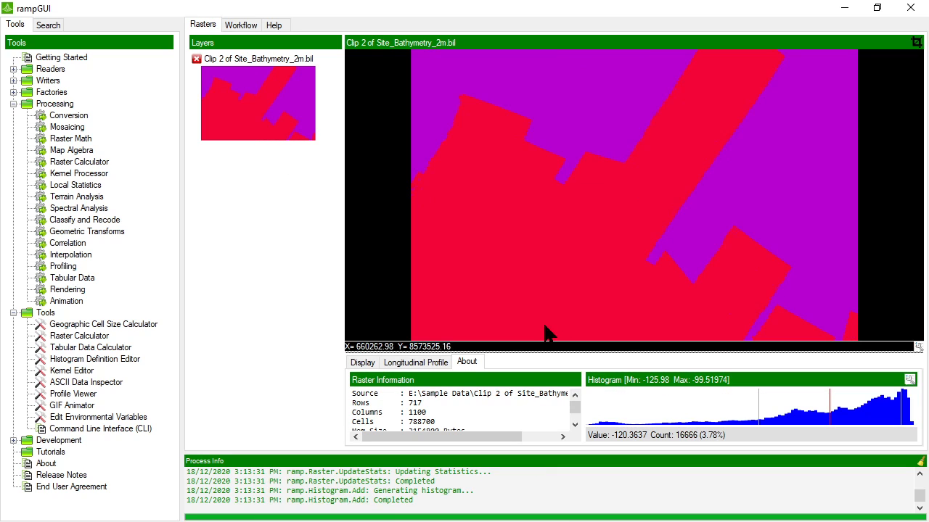
# - Render the Clip 2 layer with the Equalised render method
pyautogui.click(363, 362)
pyautogui.click(910, 378)
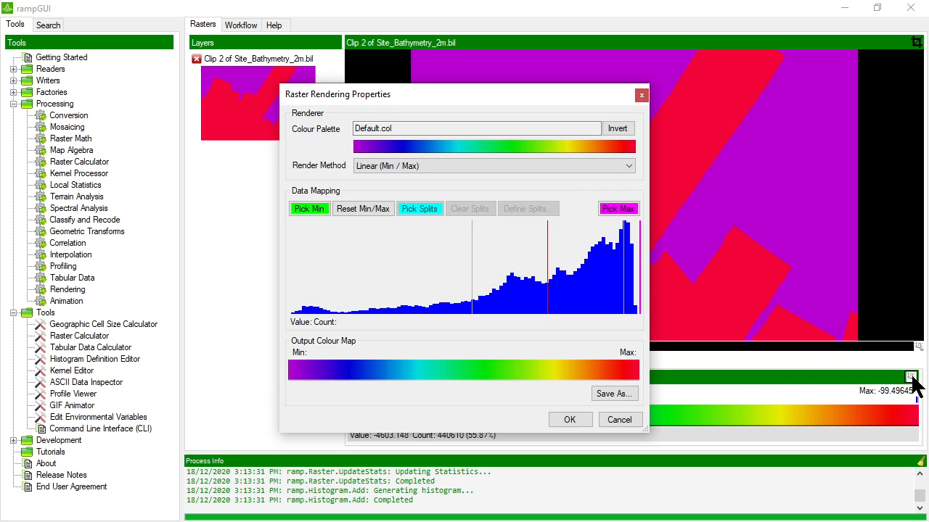
pyautogui.click(444, 165)
pyautogui.click(396, 197)
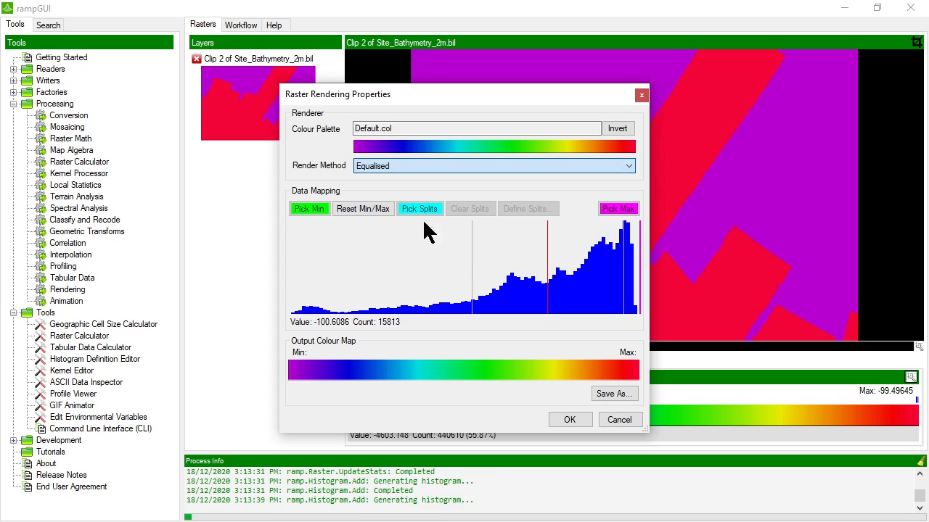
pyautogui.click(570, 421)
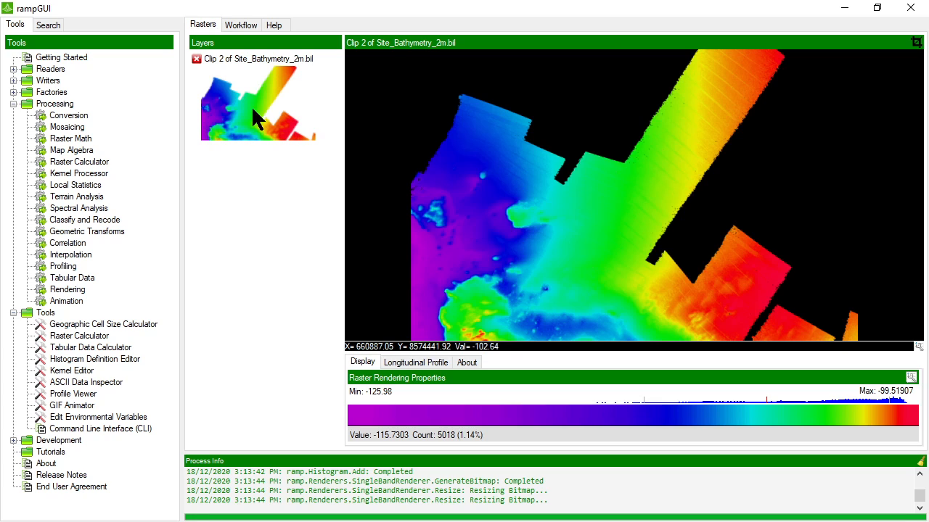
# - Start saving the clip as an ESRI Binary BIL Grid, then cancel
pyautogui.doubleClick(49, 81)
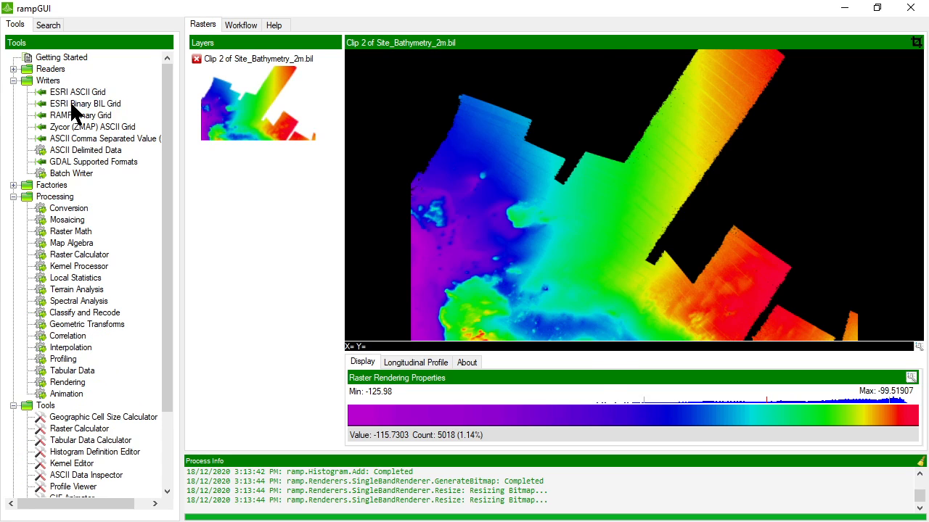
pyautogui.doubleClick(73, 105)
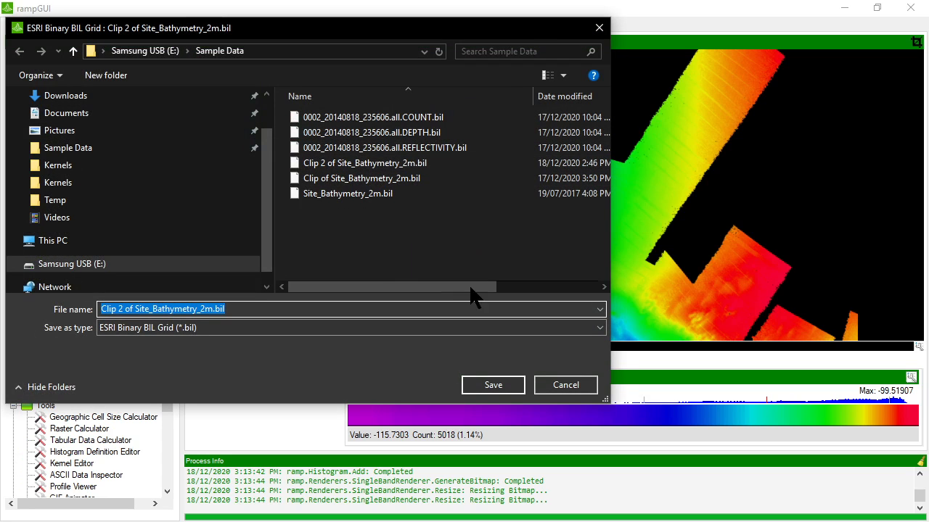
pyautogui.click(565, 385)
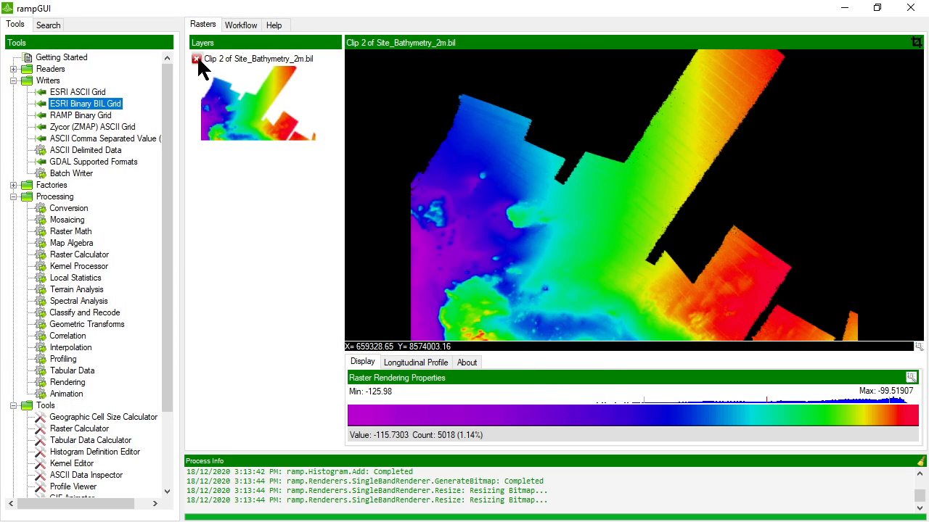
# - Browse the Classify and Recode methods without running, then remove the Clip 2 layer
pyautogui.click(64, 290)
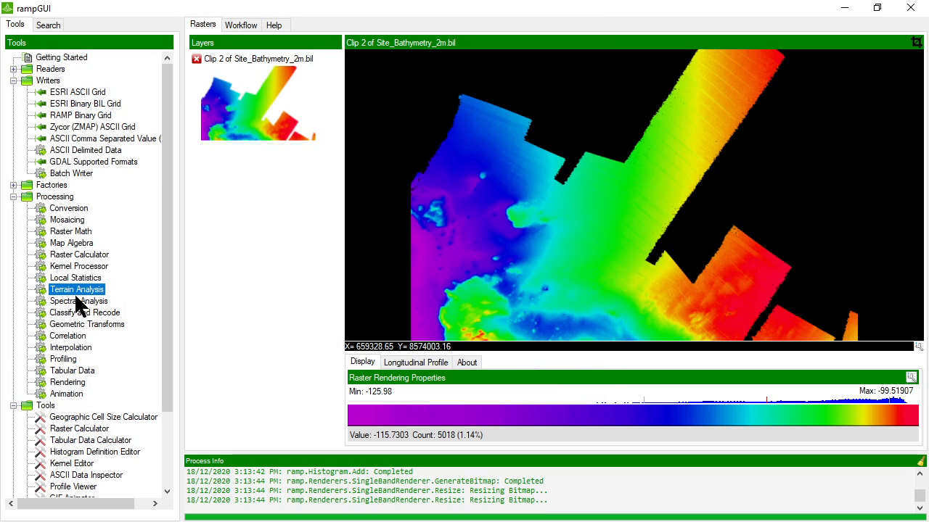
pyautogui.doubleClick(80, 312)
pyautogui.click(234, 131)
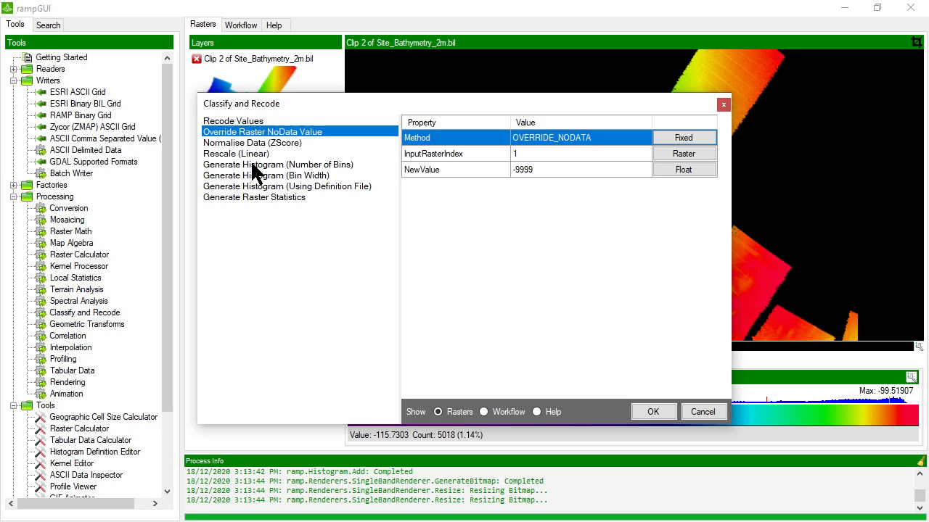
pyautogui.click(240, 122)
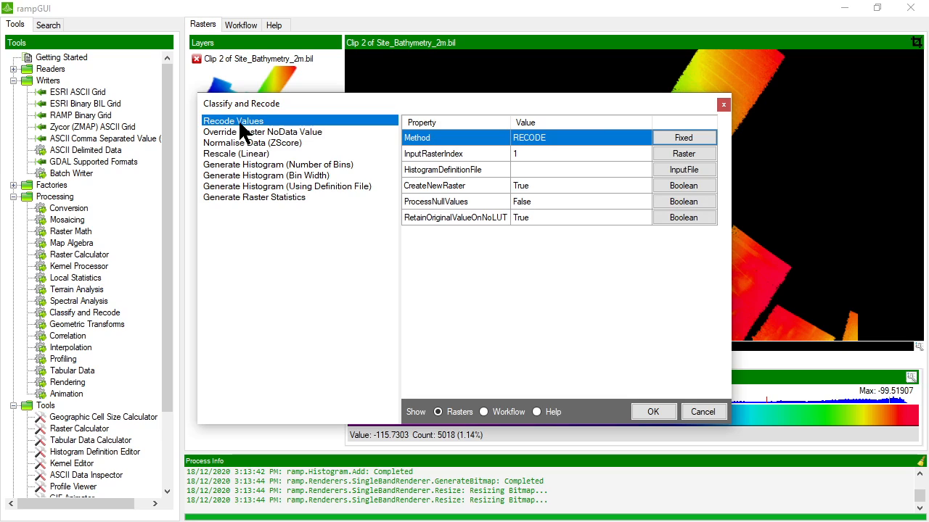
pyautogui.click(717, 412)
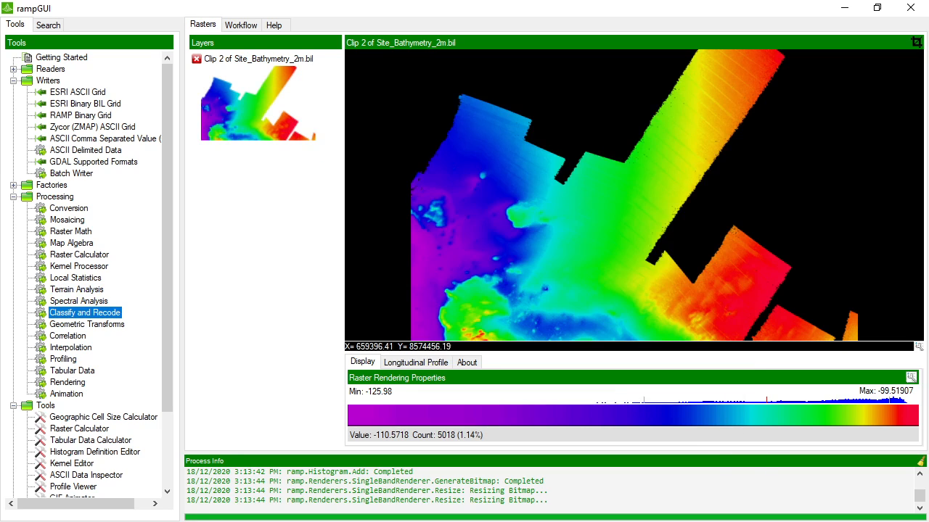
pyautogui.click(196, 58)
# - Add Clip of Site_Bathymetry_2m.bil as a layer and render it
pyautogui.rightClick(212, 87)
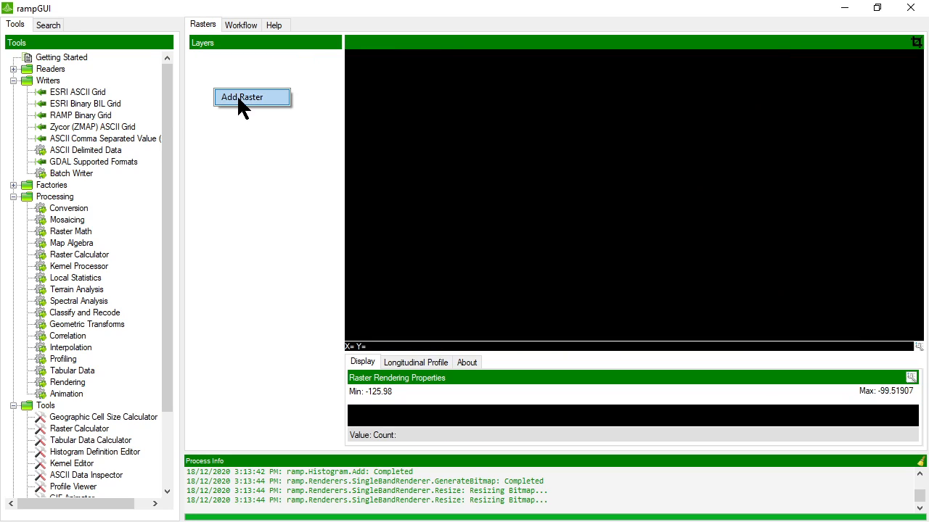
pyautogui.click(241, 97)
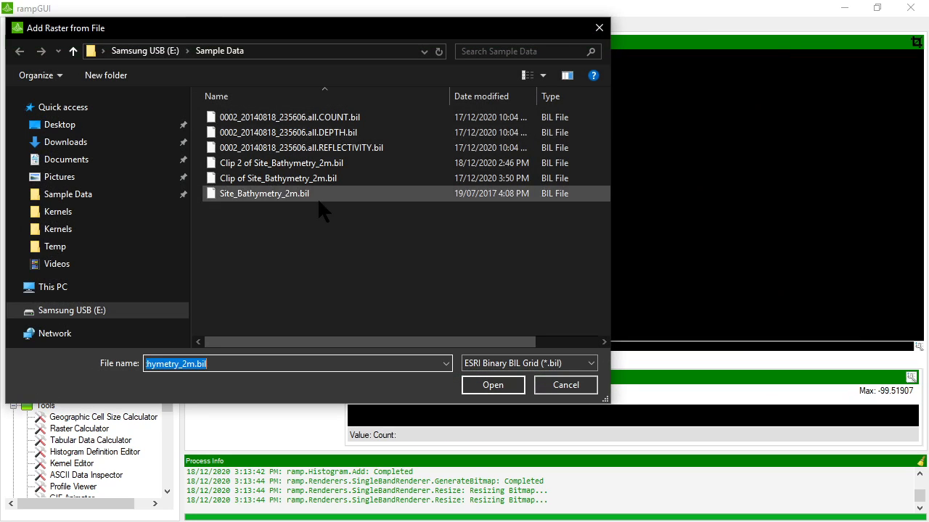
pyautogui.doubleClick(279, 178)
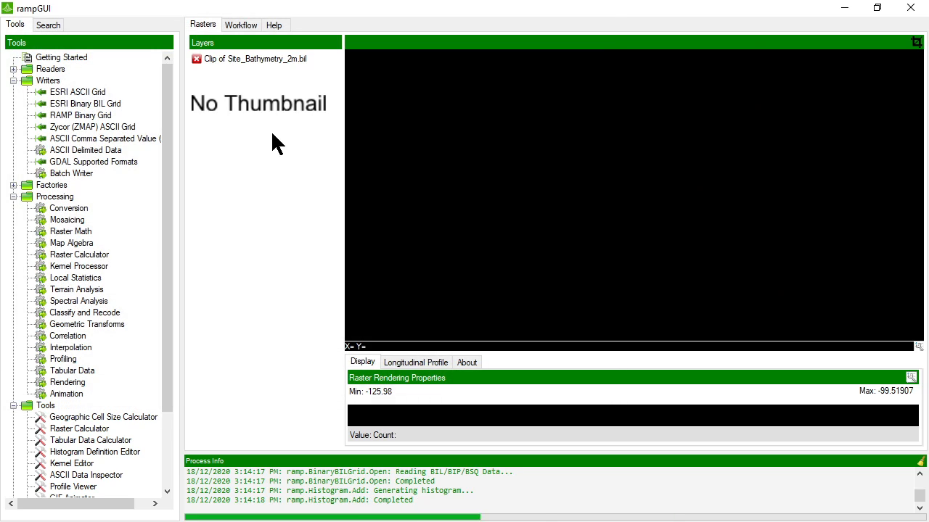
pyautogui.rightClick(256, 101)
pyautogui.click(266, 109)
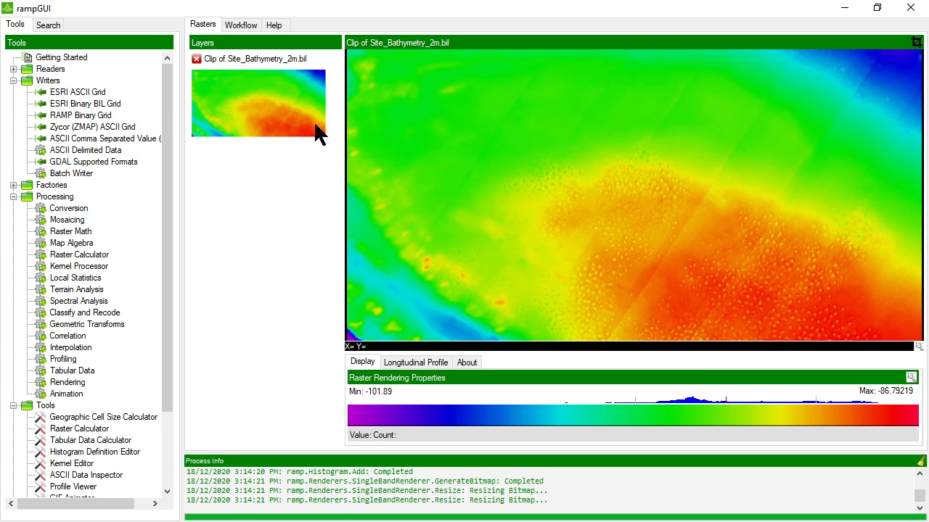
pyautogui.moveTo(343, 131); pyautogui.dragTo(336, 138)
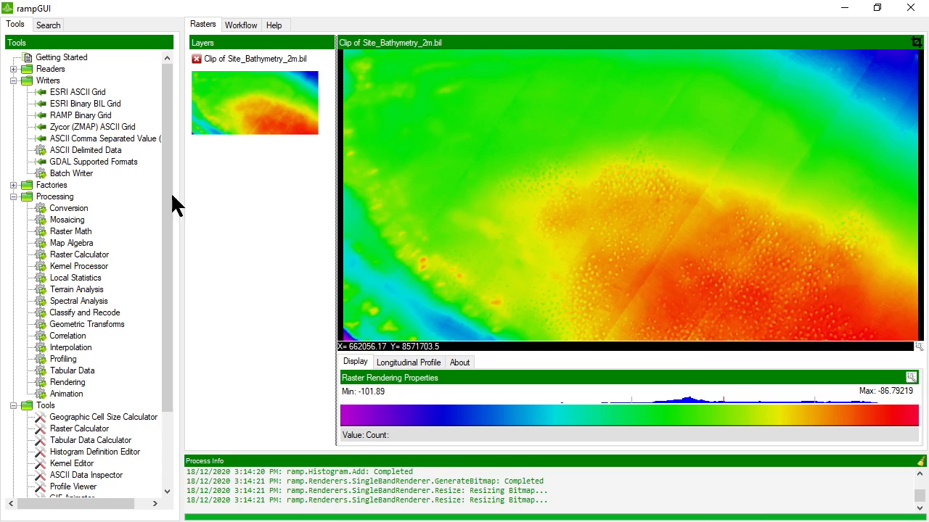
# - Compute the Topographic Position Index with kernel size 9 and render the TPI layer
pyautogui.doubleClick(71, 289)
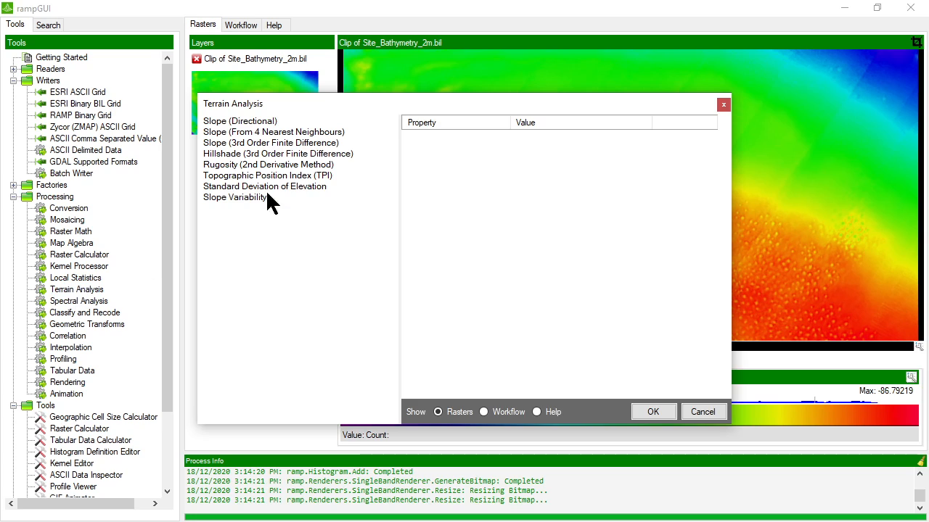
pyautogui.click(301, 177)
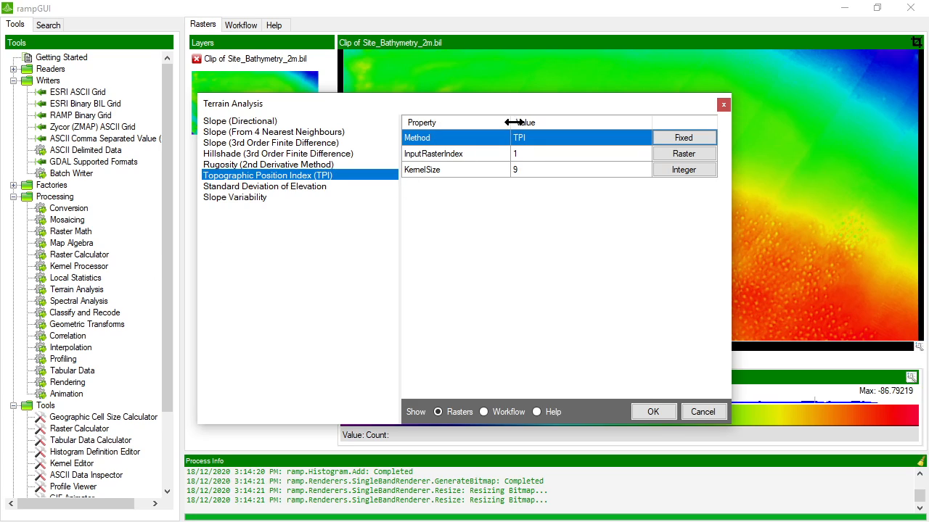
pyautogui.click(653, 412)
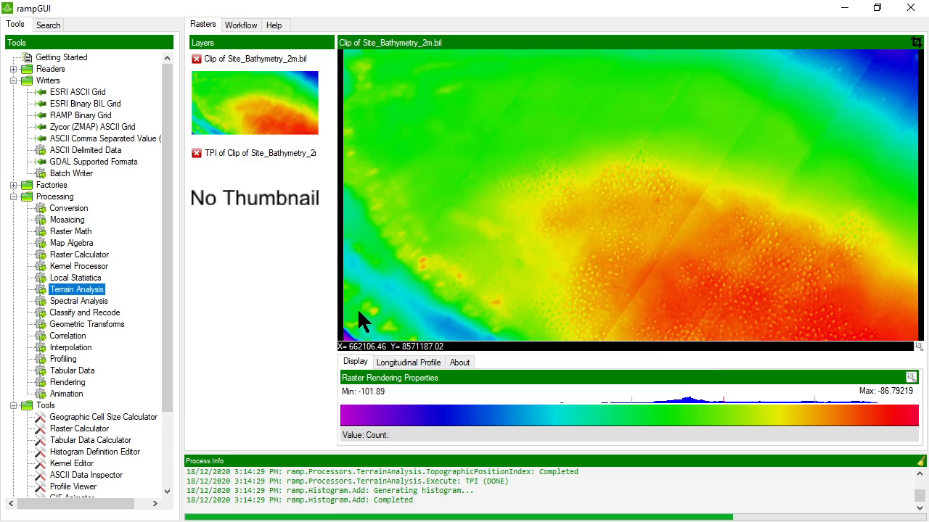
pyautogui.rightClick(242, 194)
pyautogui.click(264, 202)
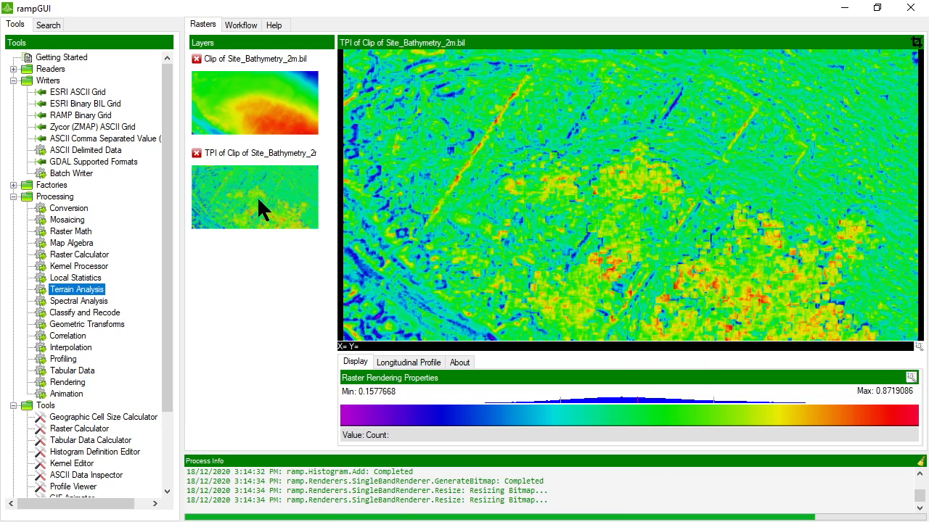
pyautogui.click(911, 377)
pyautogui.click(435, 169)
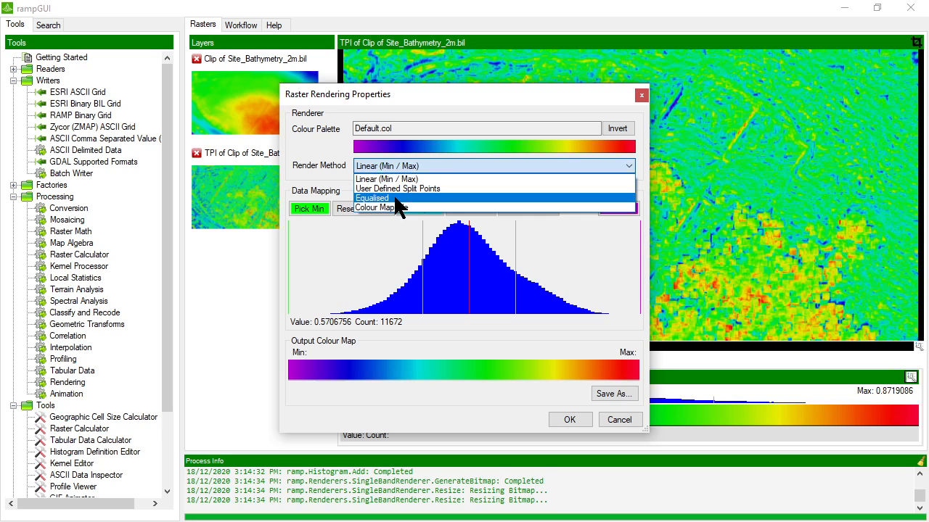
# - Apply an Equalised stretch to the TPI layer and open its Histogram Specification
pyautogui.click(413, 198)
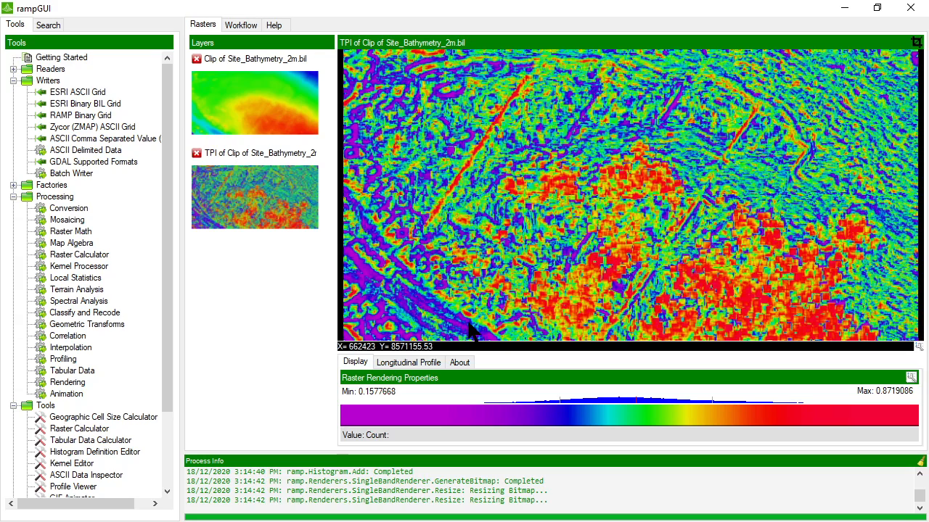
pyautogui.click(461, 363)
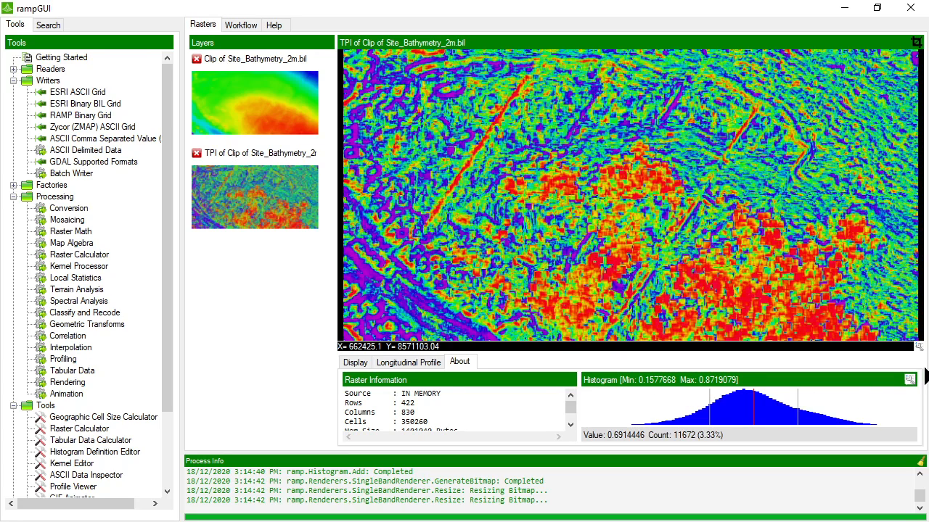
pyautogui.click(910, 381)
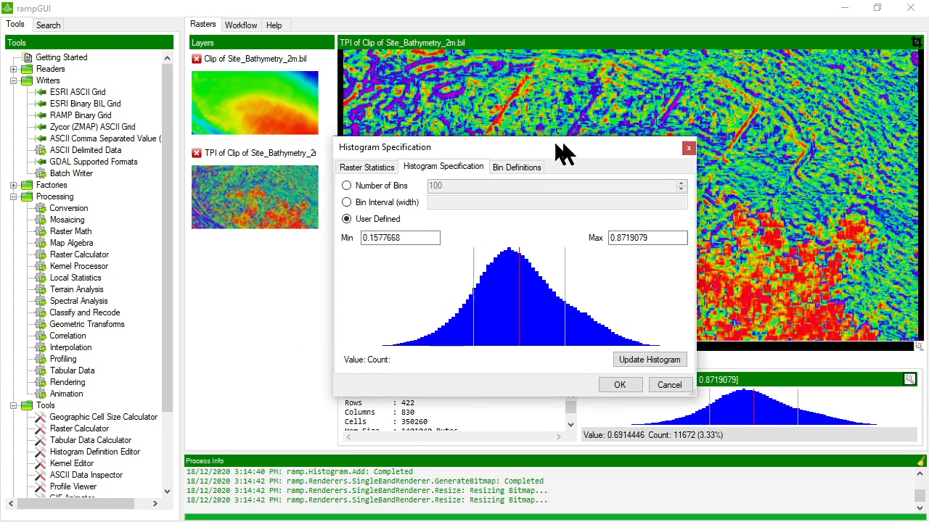
# - Switch the TPI histogram to user-defined bins with a bin count of 3 and apply it
pyautogui.moveTo(558, 139); pyautogui.dragTo(636, 143)
pyautogui.click(372, 181)
pyautogui.click(494, 183)
pyautogui.click(372, 181)
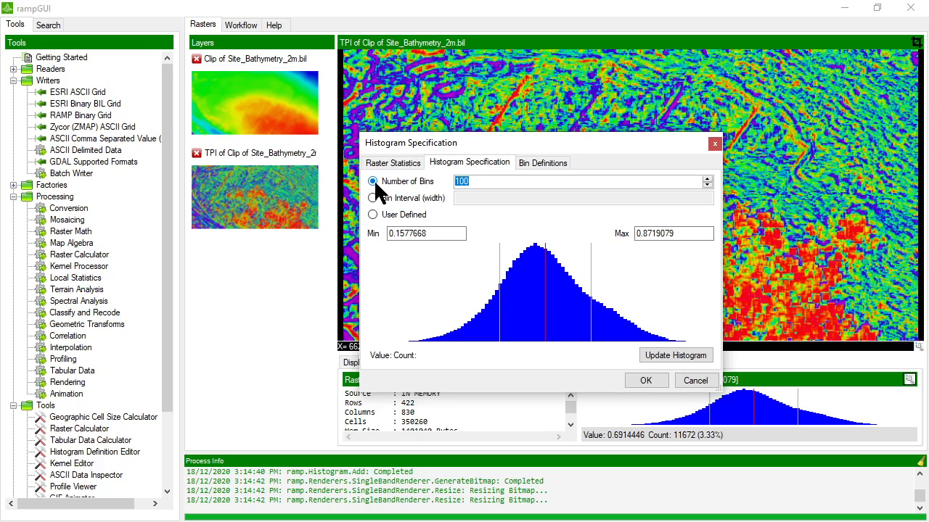
pyautogui.write('3')
pyautogui.click(644, 355)
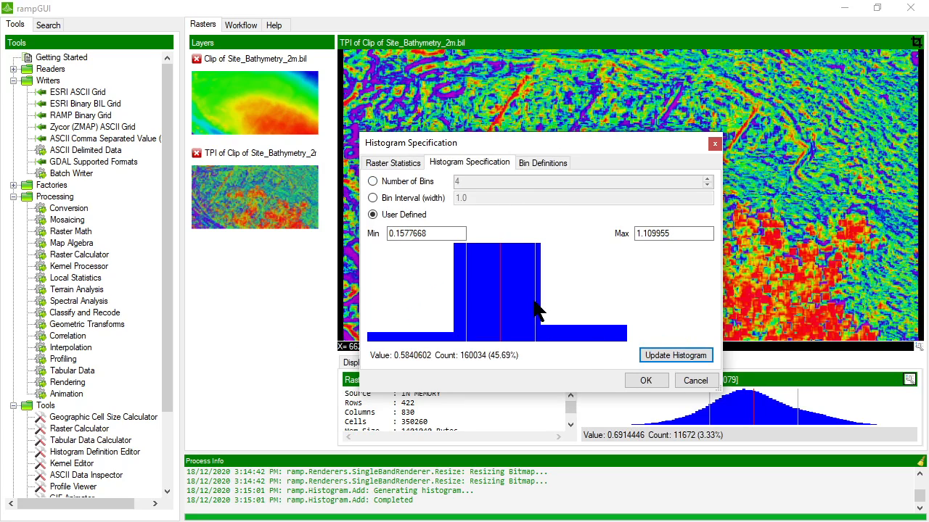
pyautogui.click(645, 381)
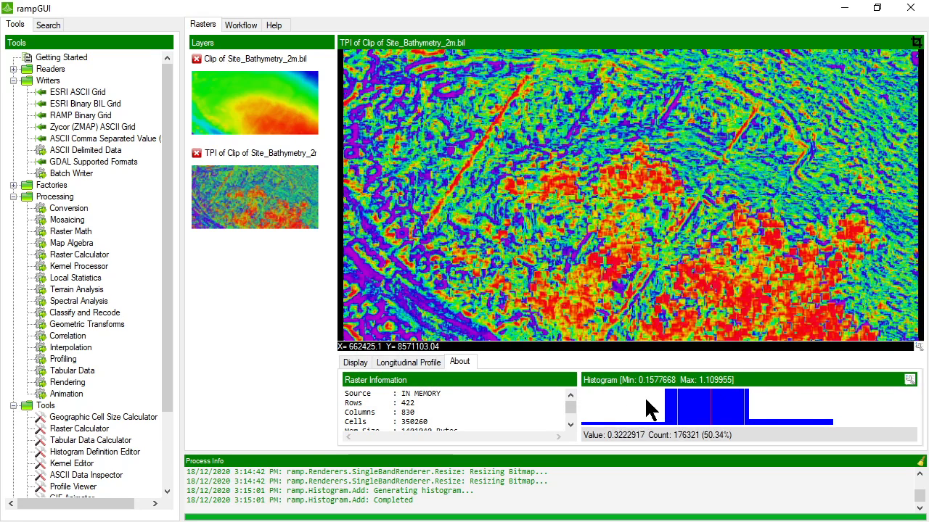
# - Save the bin definitions to the file Classification Bins.bins
pyautogui.click(909, 380)
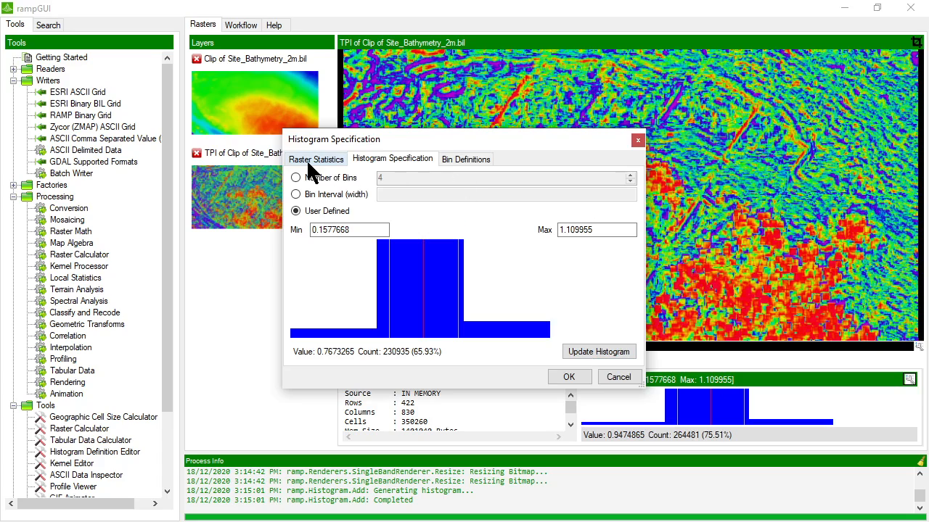
pyautogui.click(446, 161)
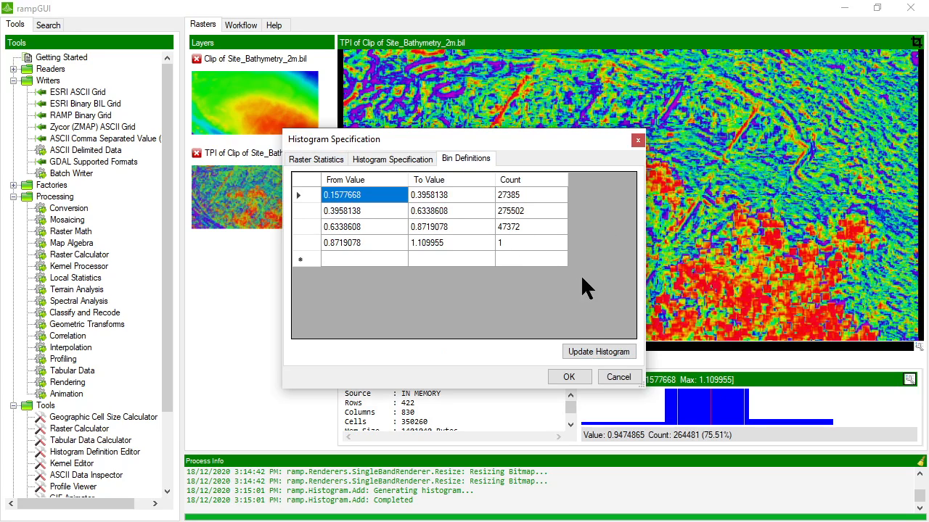
pyautogui.rightClick(456, 266)
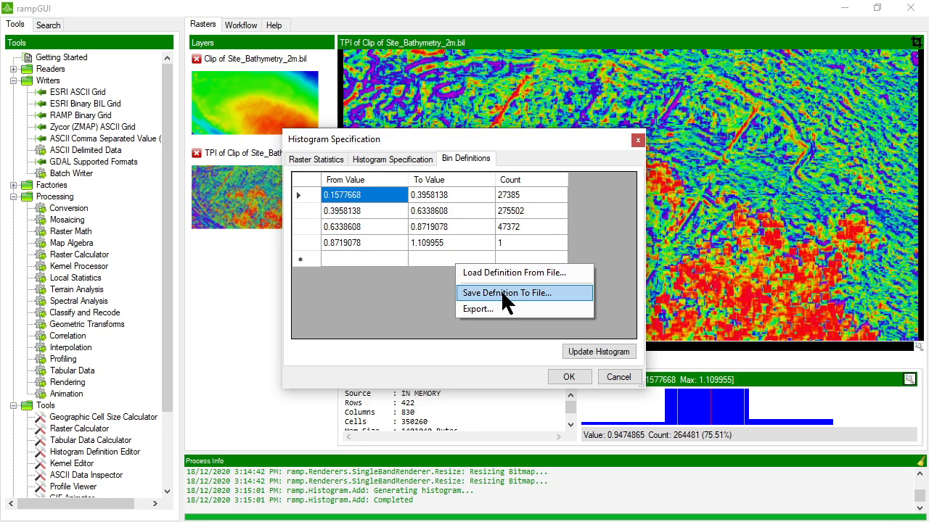
pyautogui.click(503, 294)
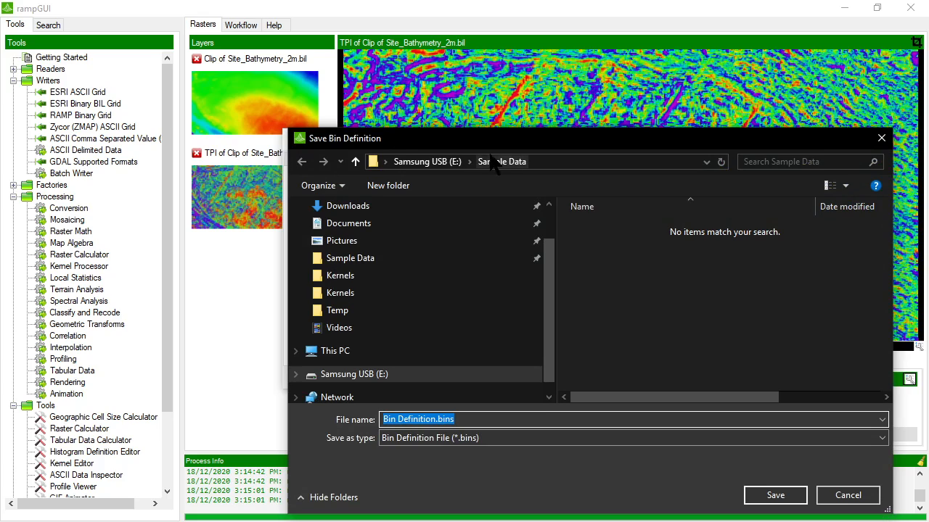
pyautogui.click(463, 419)
pyautogui.moveTo(438, 419); pyautogui.dragTo(373, 420)
pyautogui.write('Classification.')
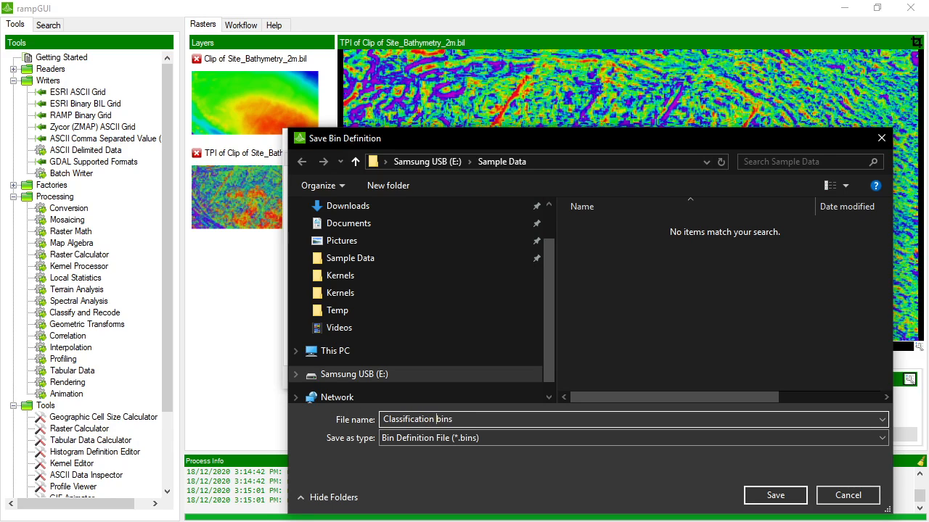
pyautogui.write('Bins.')
pyautogui.press('Return')
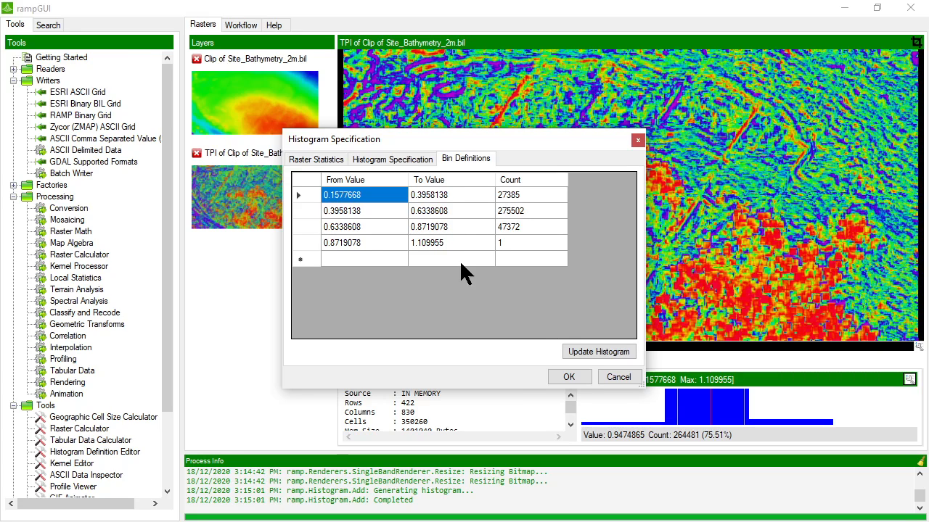
pyautogui.click(568, 377)
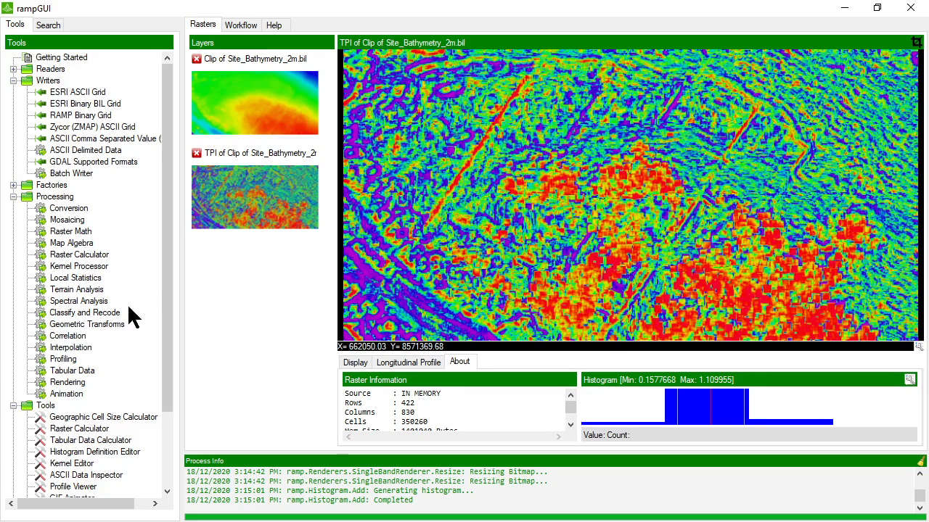
# - Load Classification Bins.bins into the Histogram Definition Editor and inspect the first bin's lookup values
pyautogui.scroll(-3, 73, 359)
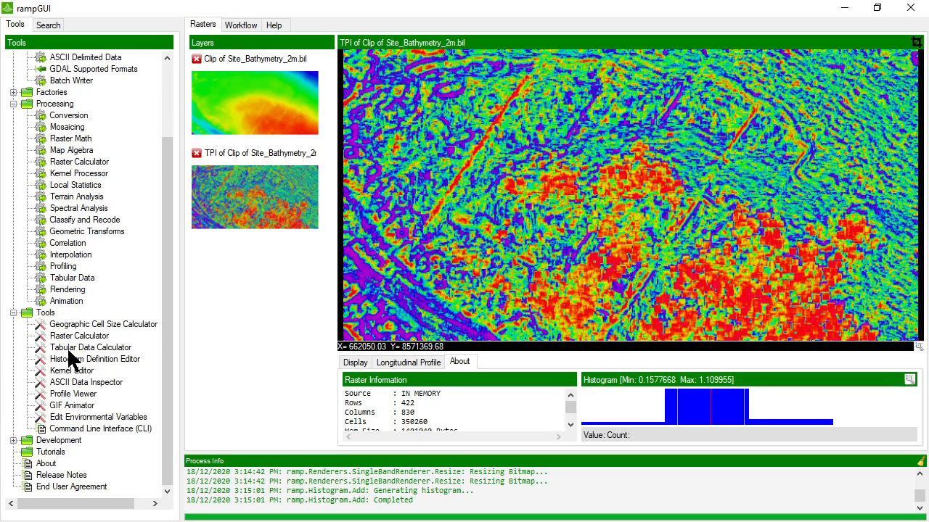
pyautogui.doubleClick(86, 359)
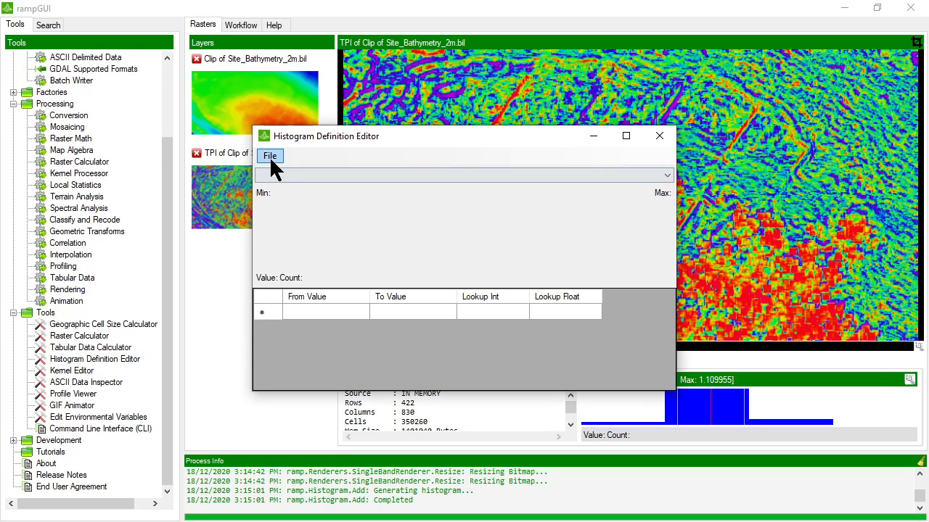
pyautogui.click(270, 157)
pyautogui.click(283, 185)
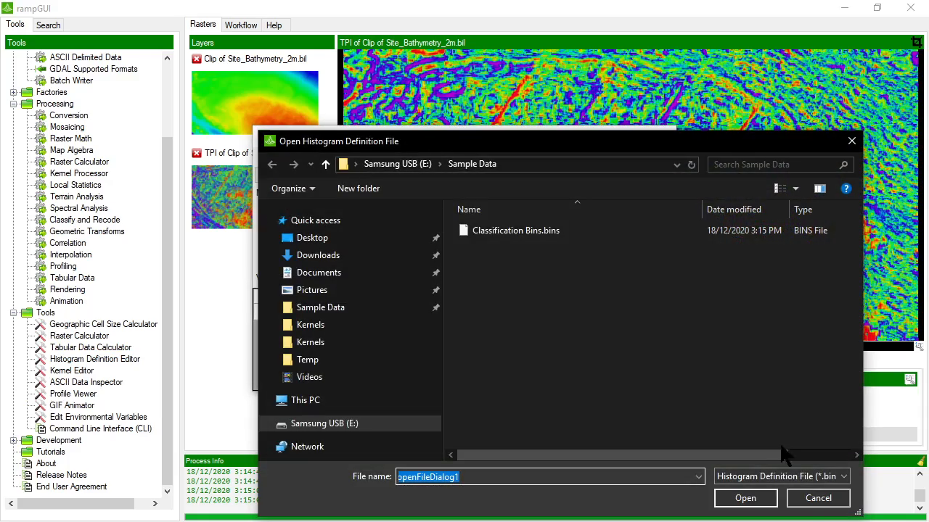
pyautogui.doubleClick(517, 230)
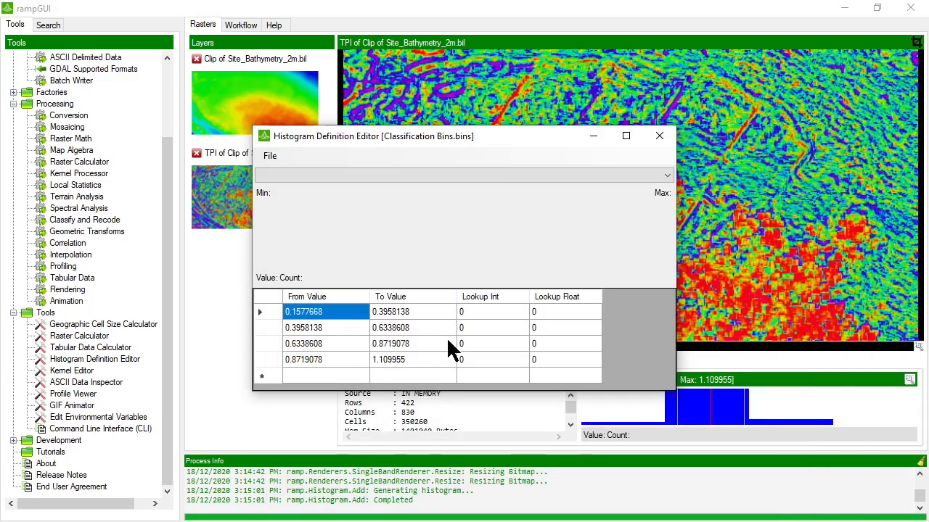
pyautogui.click(481, 310)
pyautogui.click(487, 311)
pyautogui.click(551, 312)
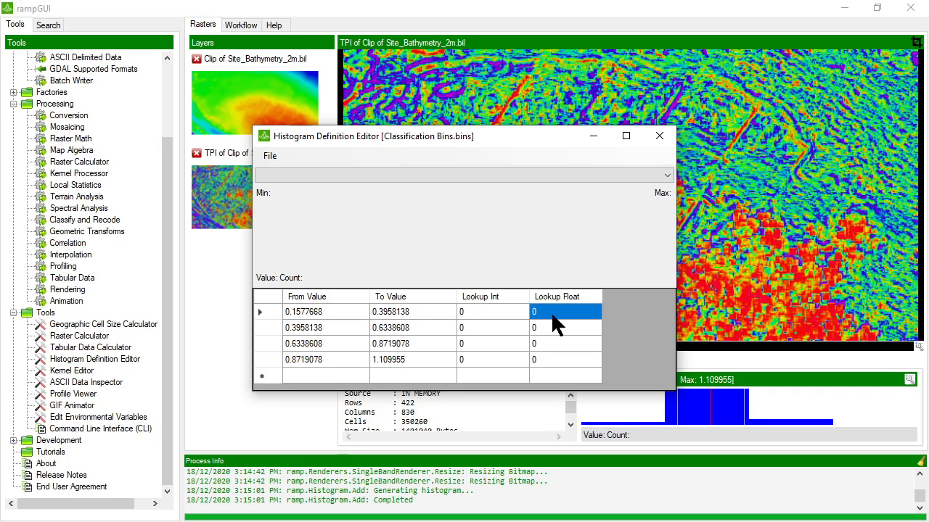
pyautogui.click(551, 313)
pyautogui.moveTo(404, 288); pyautogui.dragTo(404, 257)
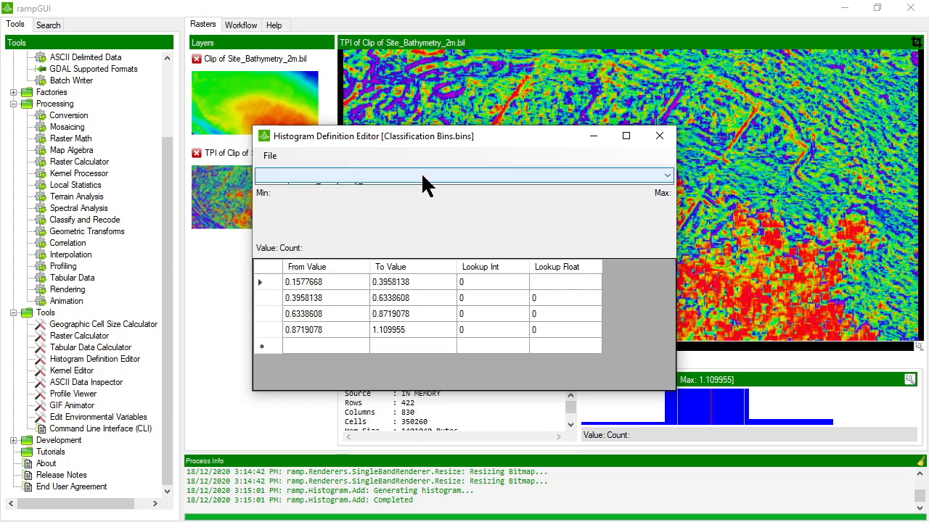
# - Preview the bins against the bathymetry clip and TPI raster histograms in turn
pyautogui.click(427, 185)
pyautogui.click(375, 188)
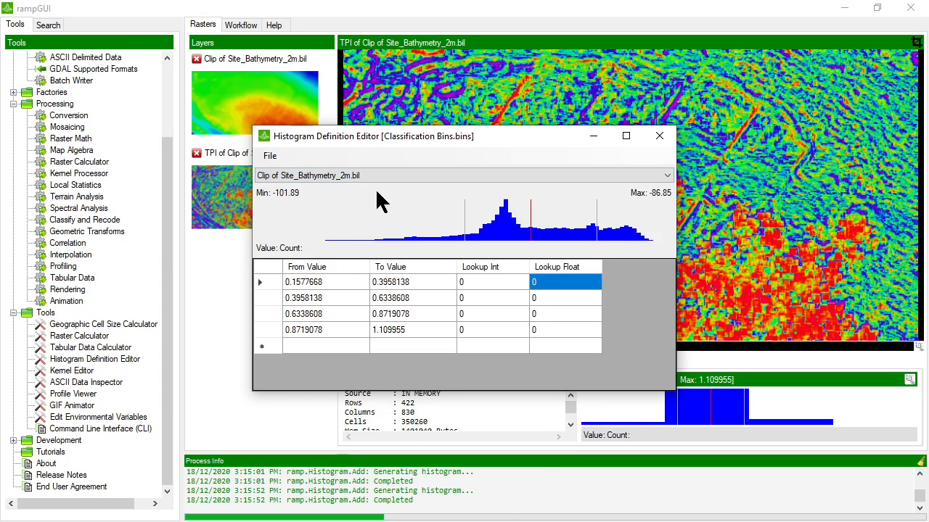
pyautogui.click(357, 178)
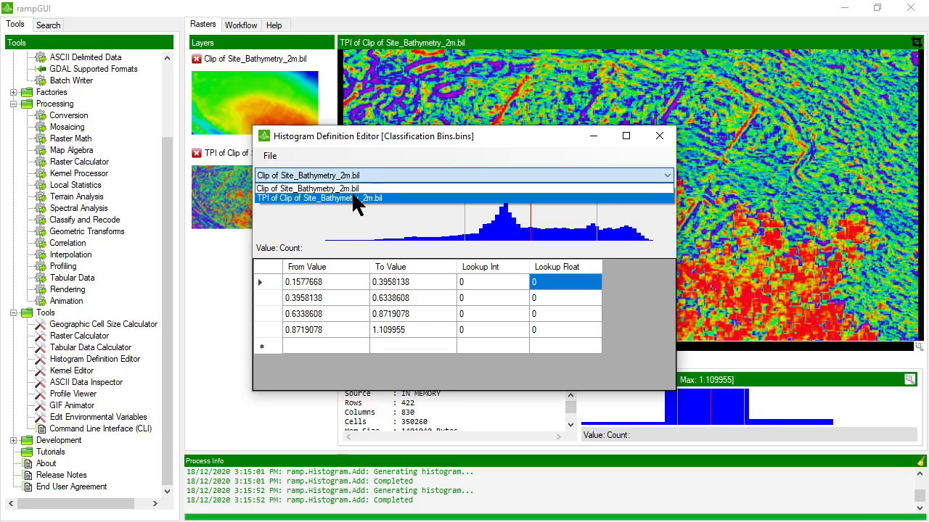
pyautogui.click(356, 200)
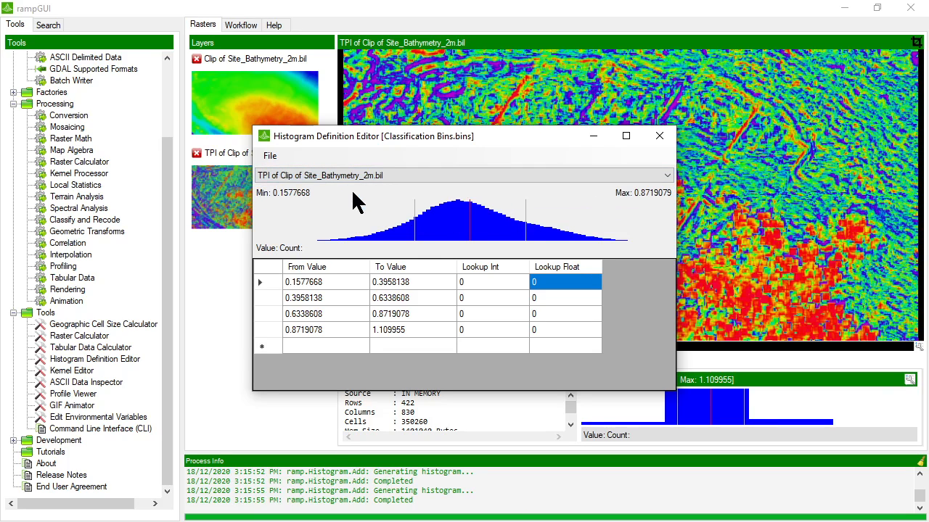
pyautogui.click(352, 180)
pyautogui.click(348, 187)
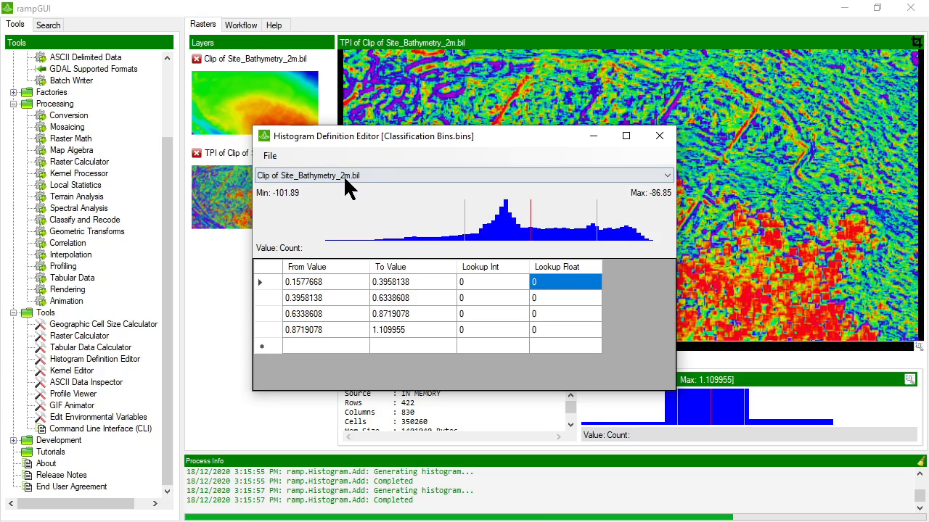
pyautogui.click(346, 175)
pyautogui.click(346, 199)
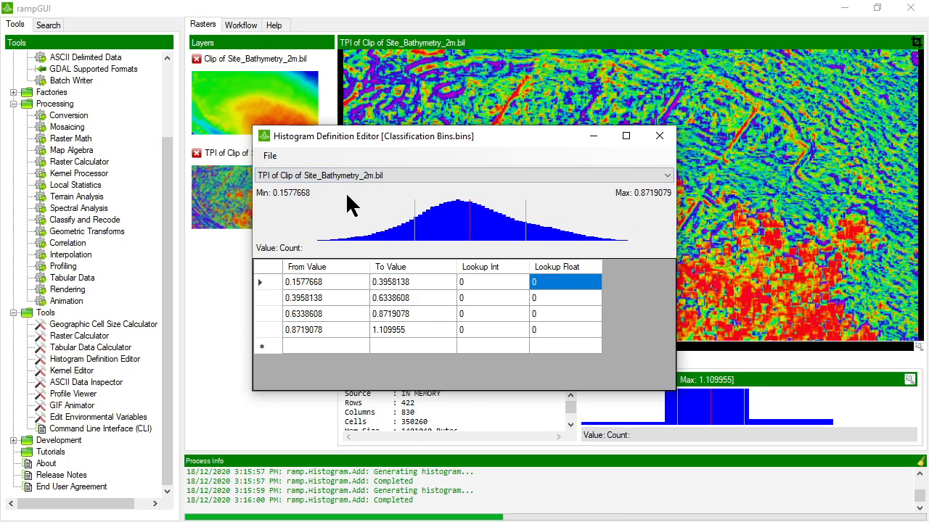
pyautogui.click(270, 156)
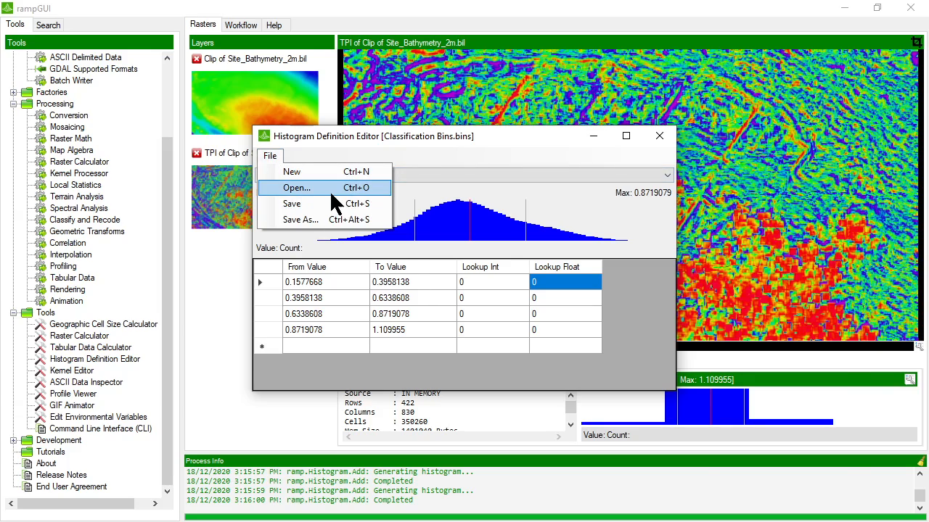
pyautogui.click(310, 187)
# - Enter Lookup Float values 1, 2, 3 and 4 for the four bins
pyautogui.doubleClick(477, 231)
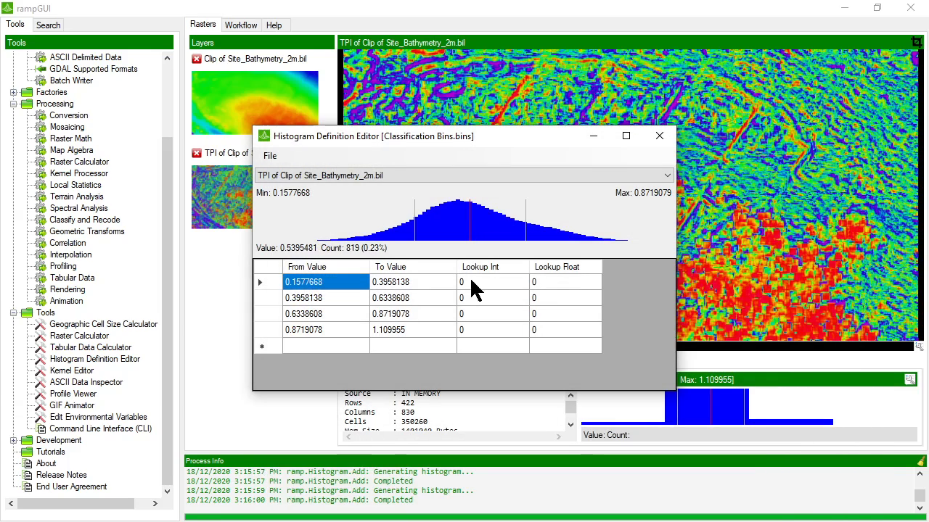
pyautogui.click(546, 279)
pyautogui.click(546, 279)
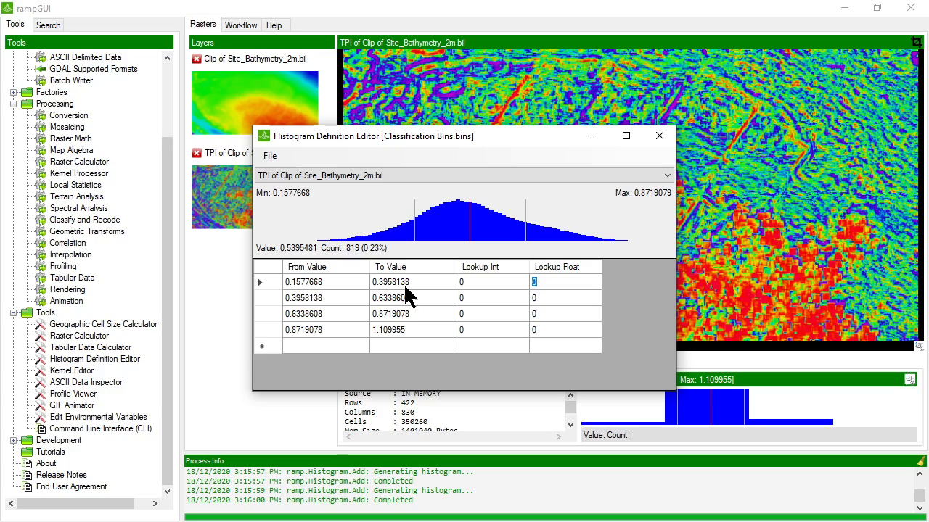
pyautogui.write('1')
pyautogui.click(542, 297)
pyautogui.click(537, 296)
pyautogui.write('2')
pyautogui.click(543, 312)
pyautogui.write('3')
pyautogui.click(546, 330)
pyautogui.click(552, 331)
pyautogui.write('4')
pyautogui.click(558, 346)
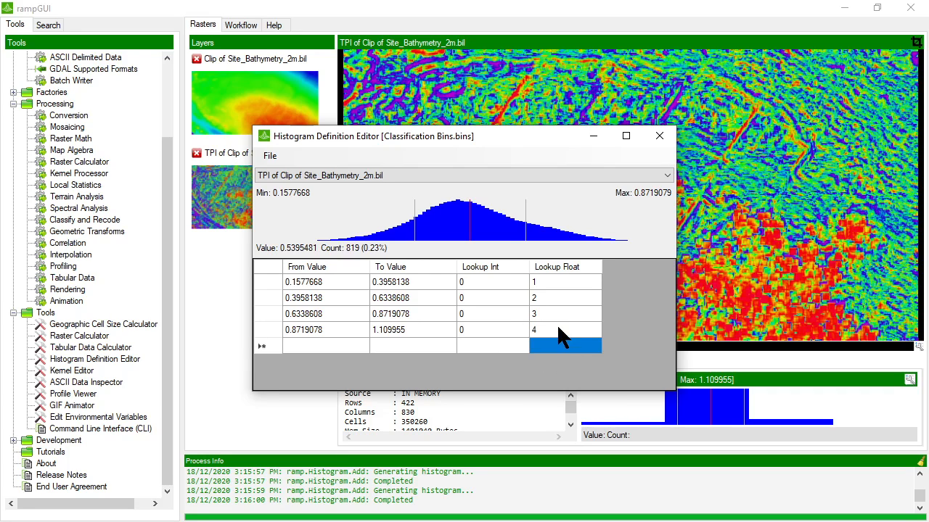
# - Save the updated Classification Bins.bins definition and close the editor
pyautogui.click(270, 156)
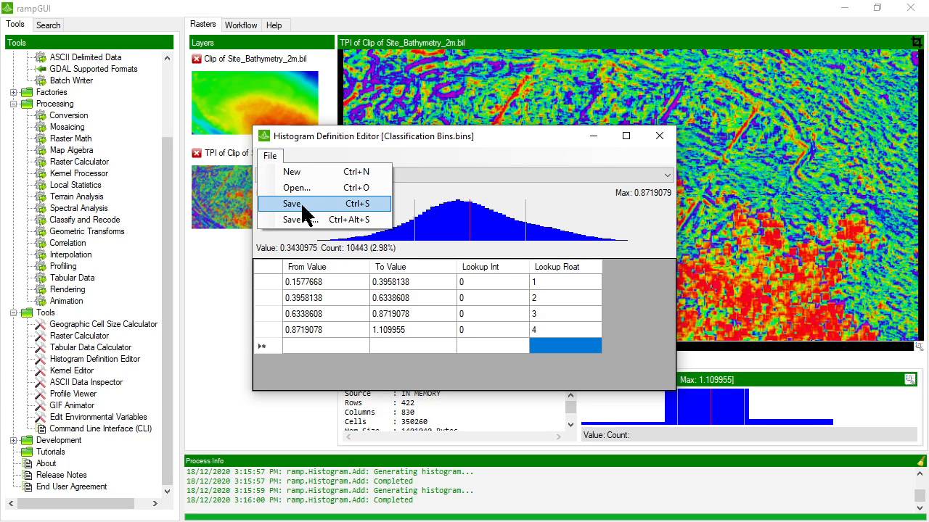
pyautogui.click(303, 203)
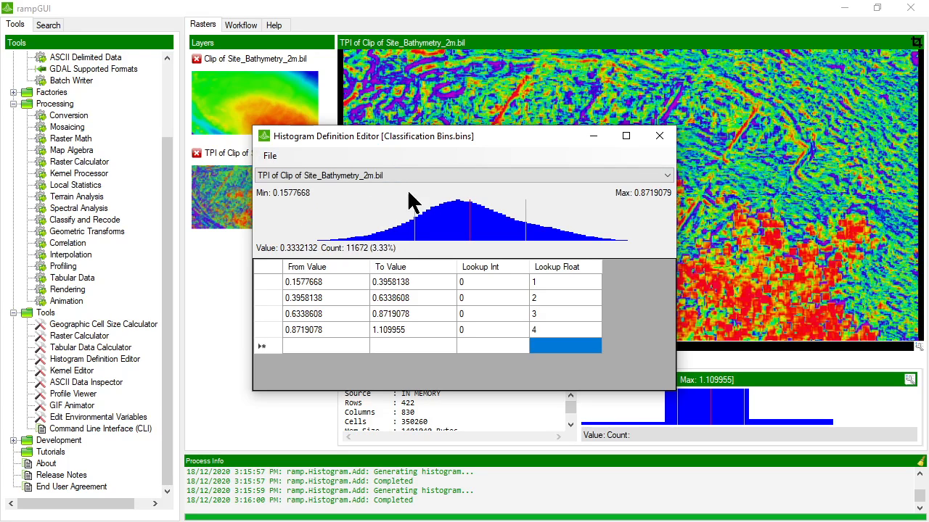
pyautogui.click(659, 137)
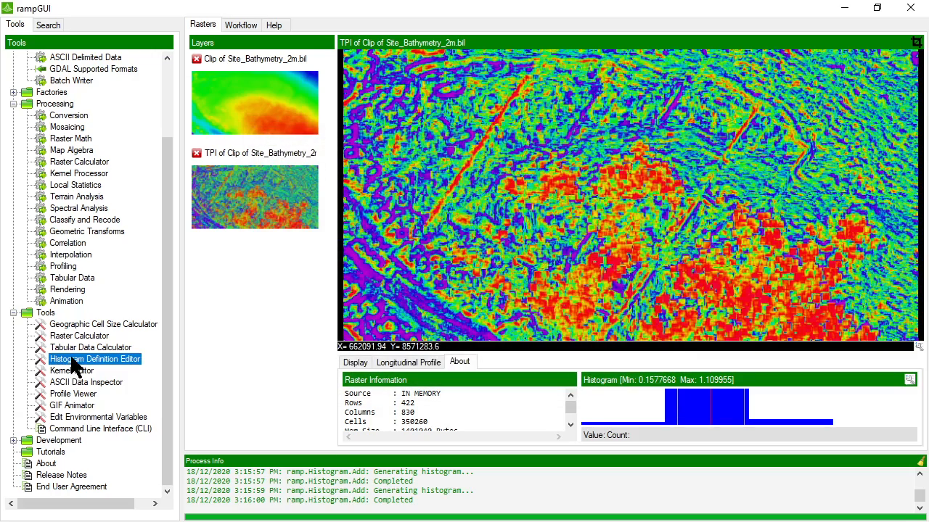
# - Reload Classification Bins.bins in the editor to verify the saved lookup values
pyautogui.doubleClick(73, 361)
pyautogui.click(269, 149)
pyautogui.click(273, 186)
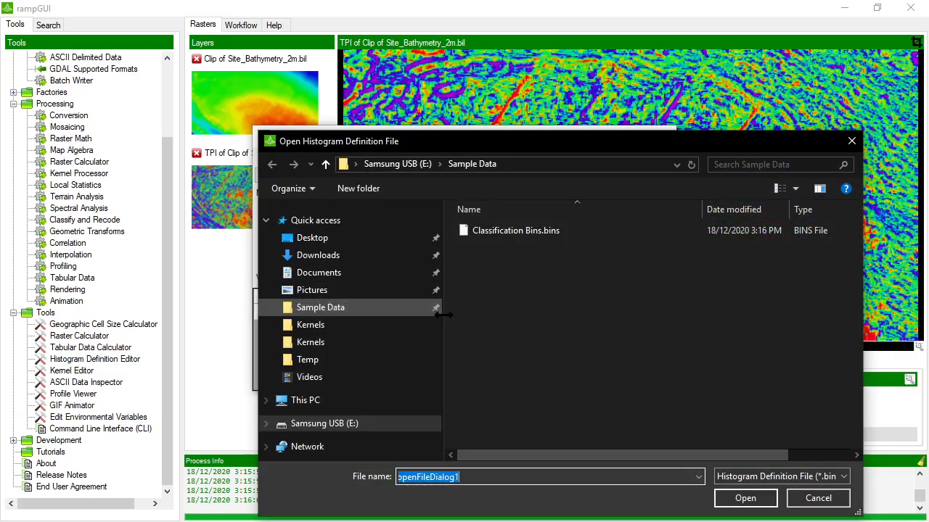
pyautogui.doubleClick(549, 232)
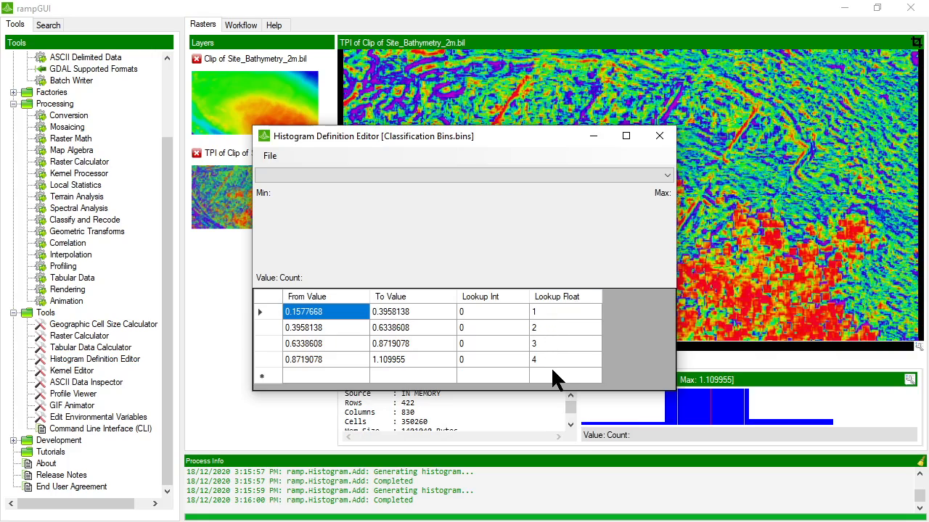
pyautogui.click(658, 136)
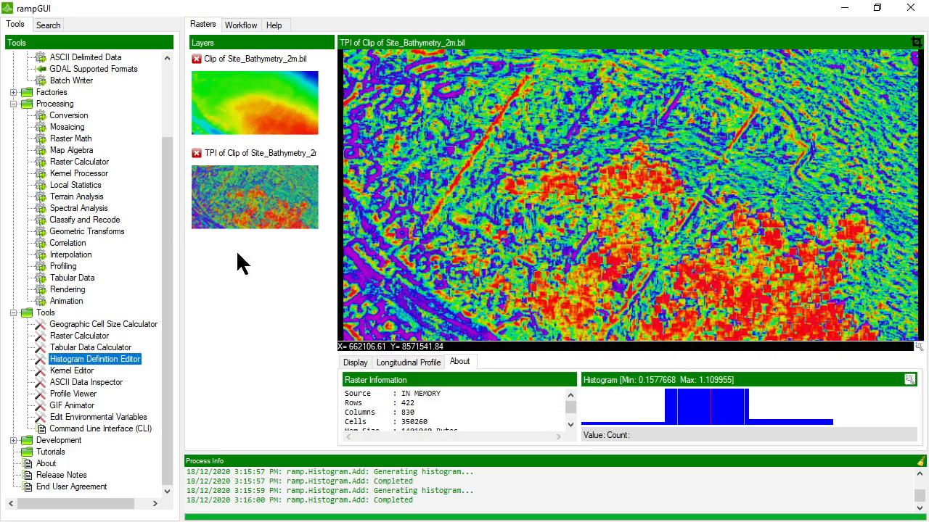
pyautogui.doubleClick(72, 219)
# - Set up Recode Values with the TPI raster and Classification Bins.bins as the definition file
pyautogui.click(222, 122)
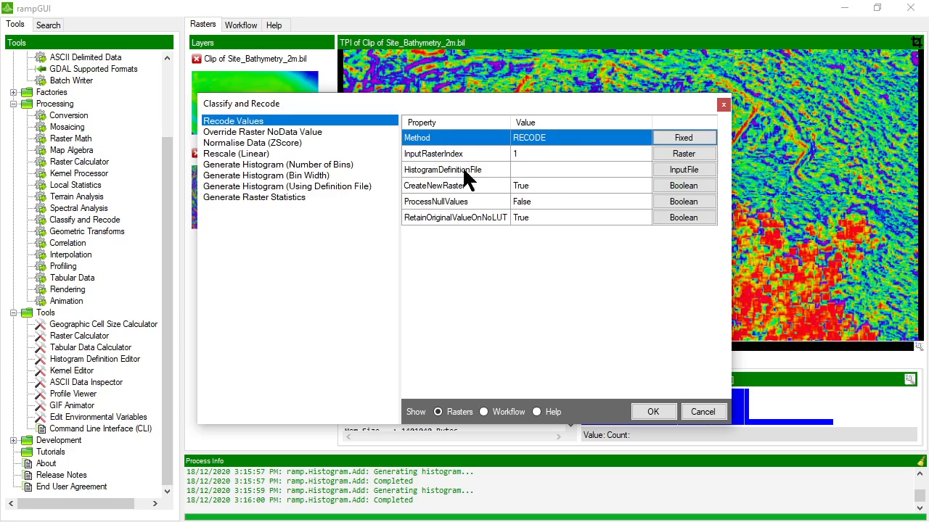
pyautogui.click(563, 153)
pyautogui.click(682, 154)
pyautogui.click(508, 206)
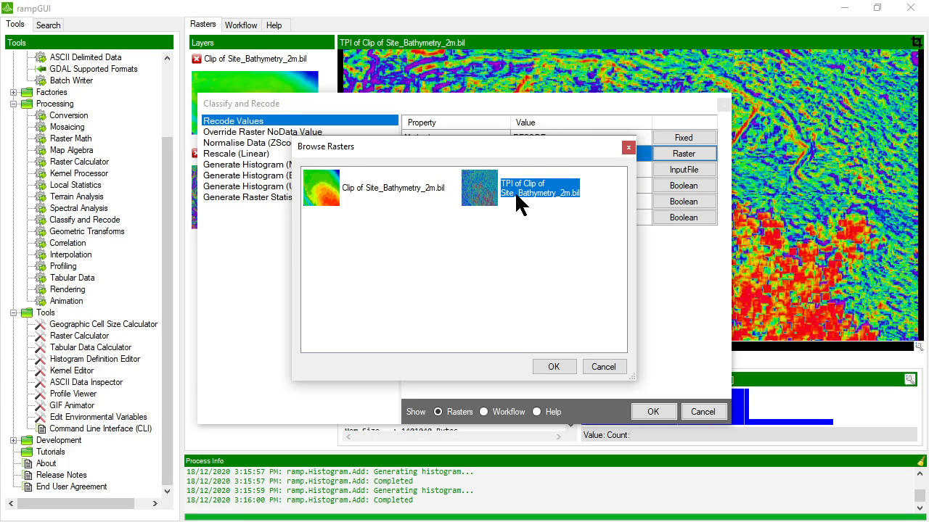
pyautogui.click(554, 367)
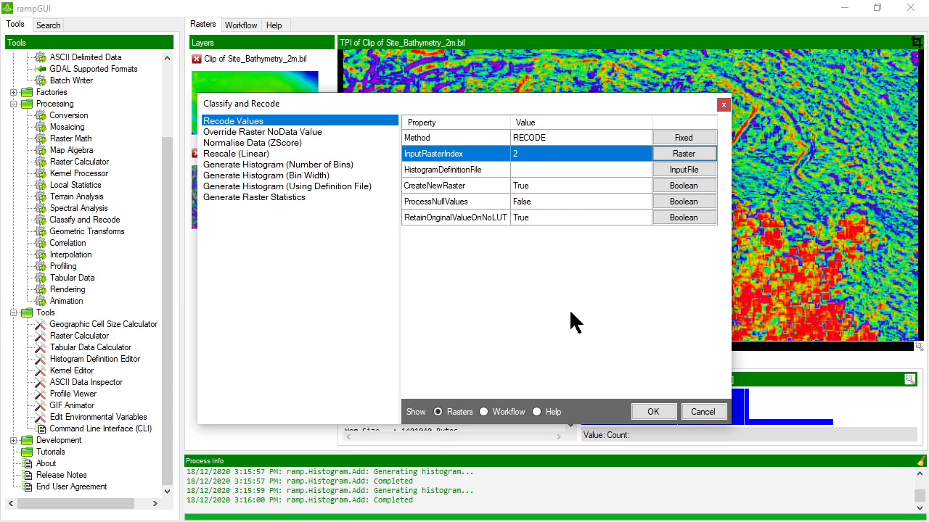
pyautogui.click(660, 170)
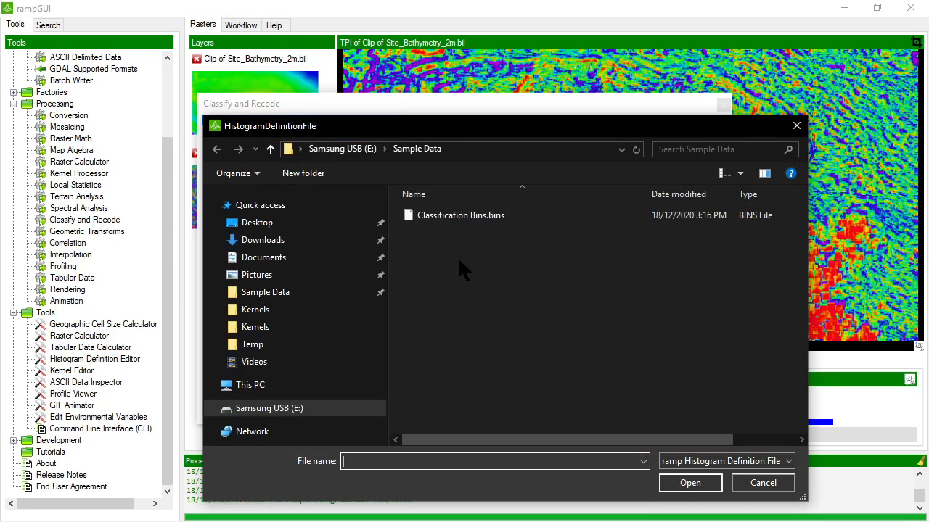
pyautogui.doubleClick(436, 215)
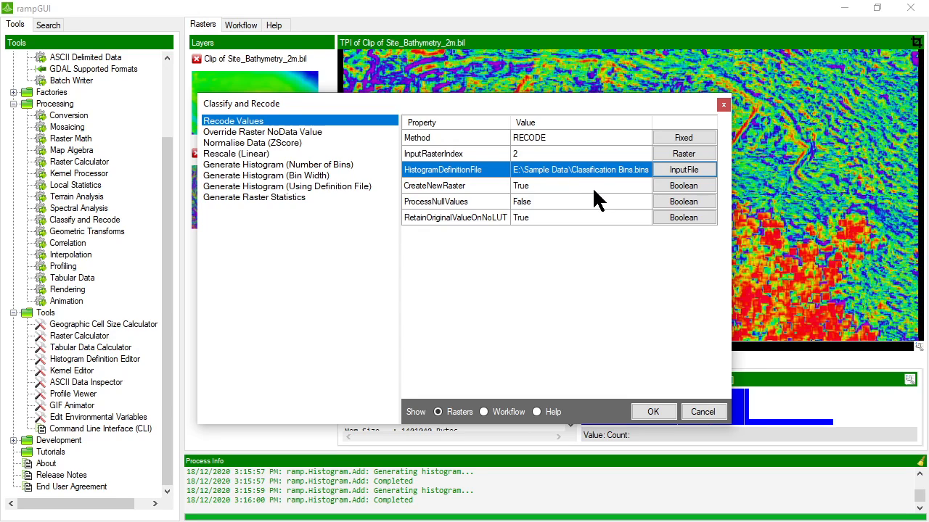
# - Review the CreateNewRaster, ProcessNullValues and RetainOriginalValueOnNoLUT options, run the recode, and render the result
pyautogui.click(537, 186)
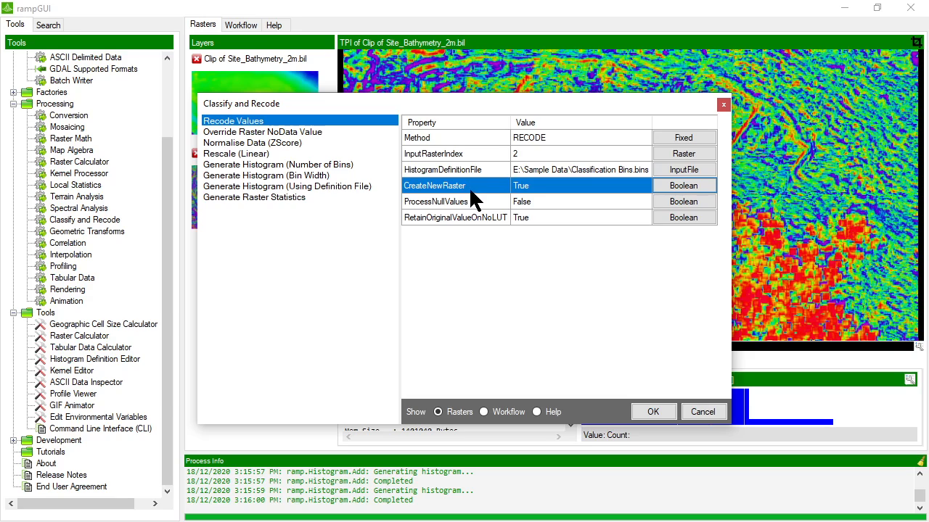
pyautogui.click(559, 201)
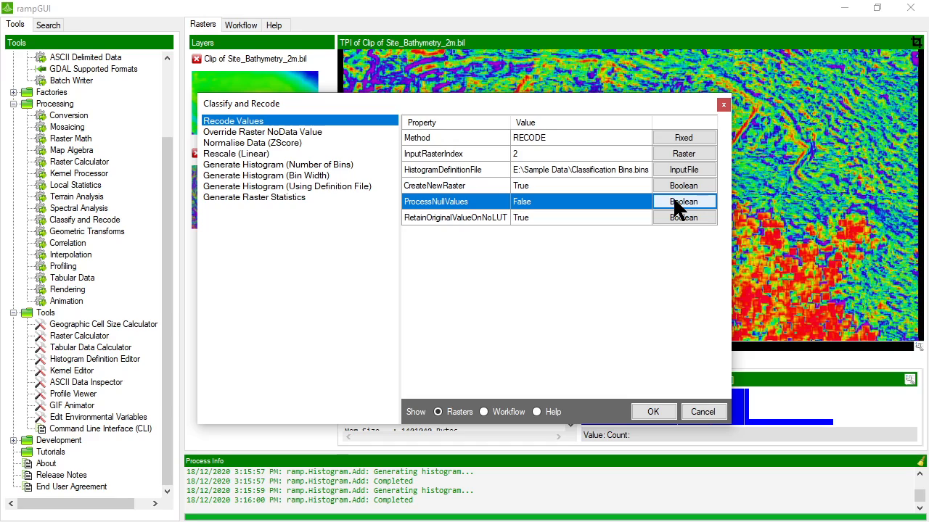
pyautogui.click(566, 216)
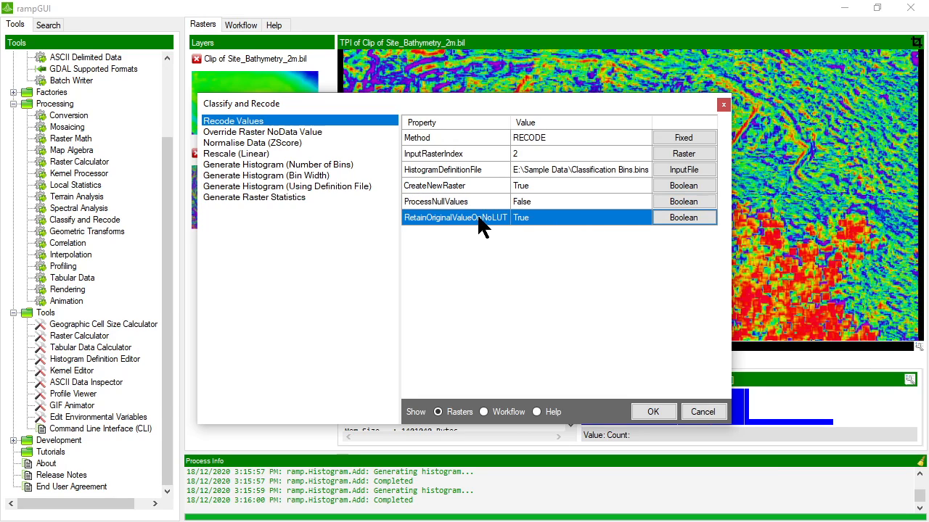
pyautogui.click(653, 412)
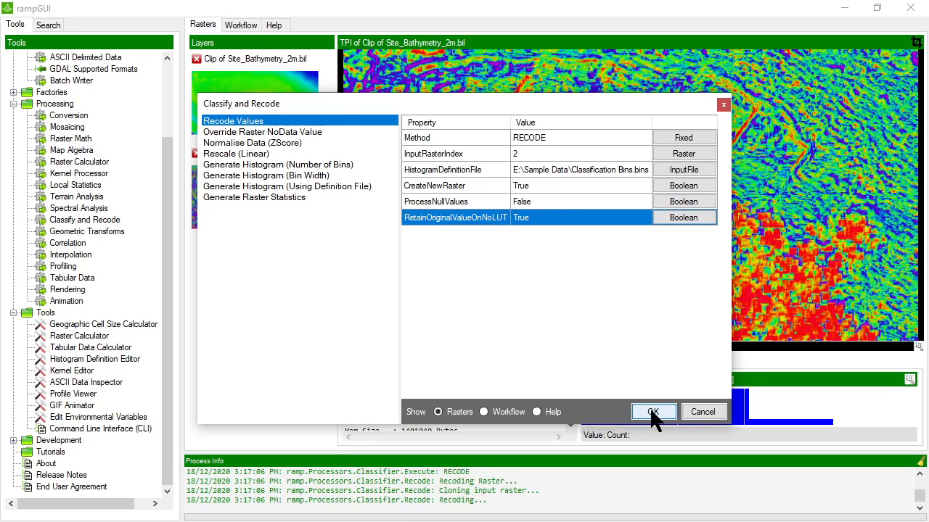
pyautogui.rightClick(269, 292)
pyautogui.click(295, 298)
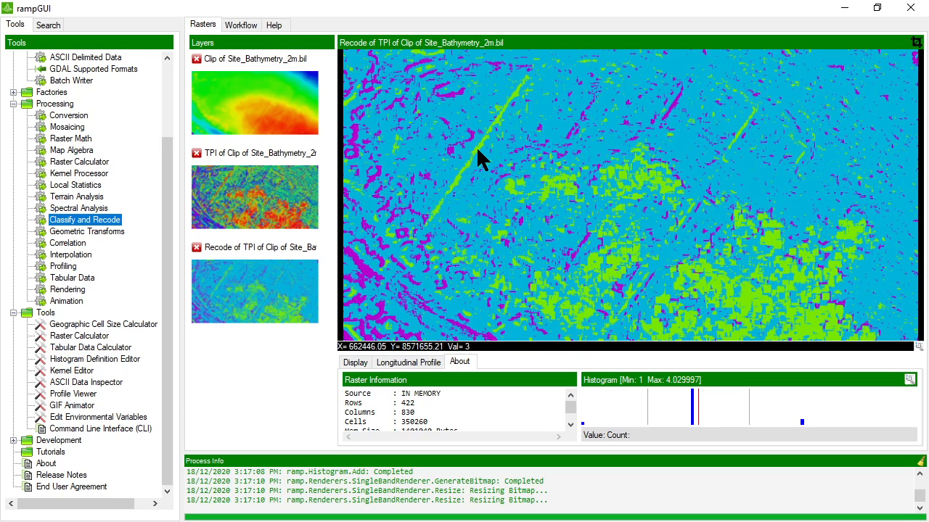
# - Show the Recode of TPI layer's rendering settings, with classes 1 to 4
pyautogui.click(355, 362)
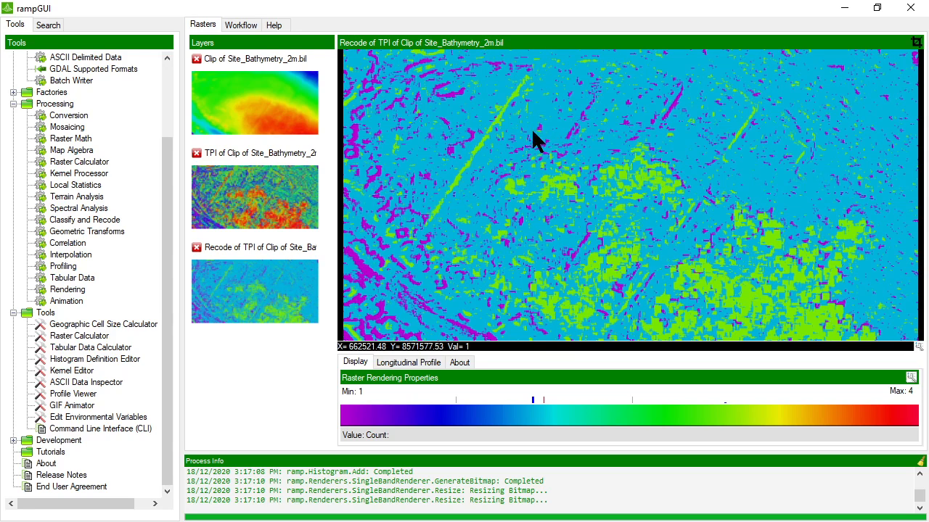
# - Remove the recoded TPI layer and load Classification Bins.bins into the Histogram Definition Editor
pyautogui.click(197, 248)
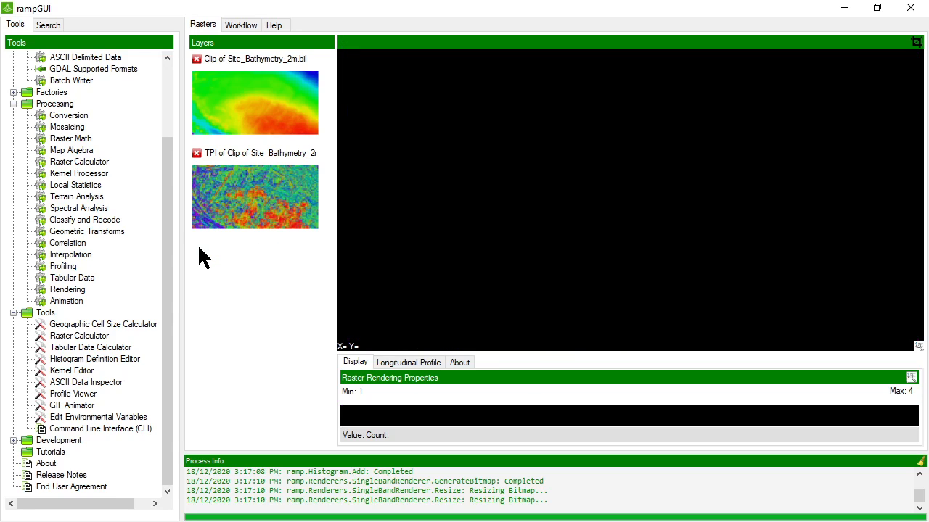
pyautogui.doubleClick(79, 359)
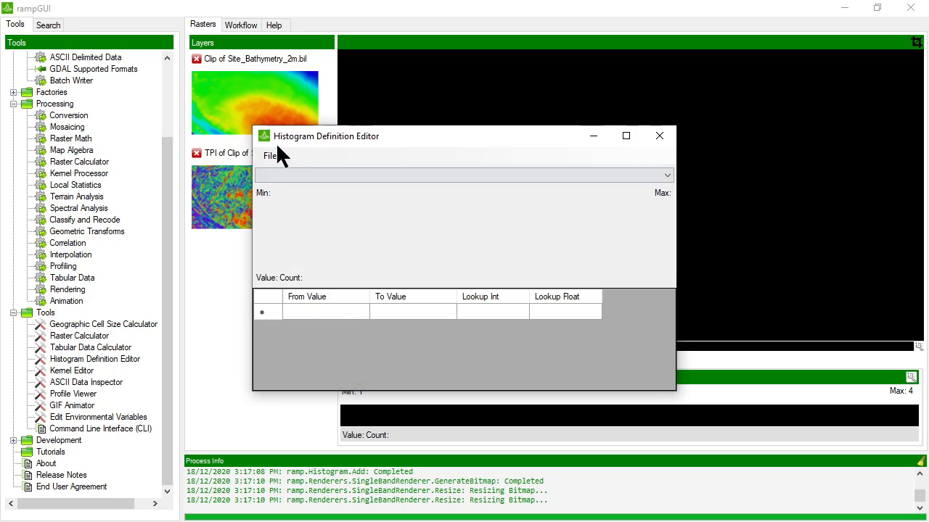
pyautogui.click(269, 156)
pyautogui.click(290, 185)
pyautogui.doubleClick(491, 228)
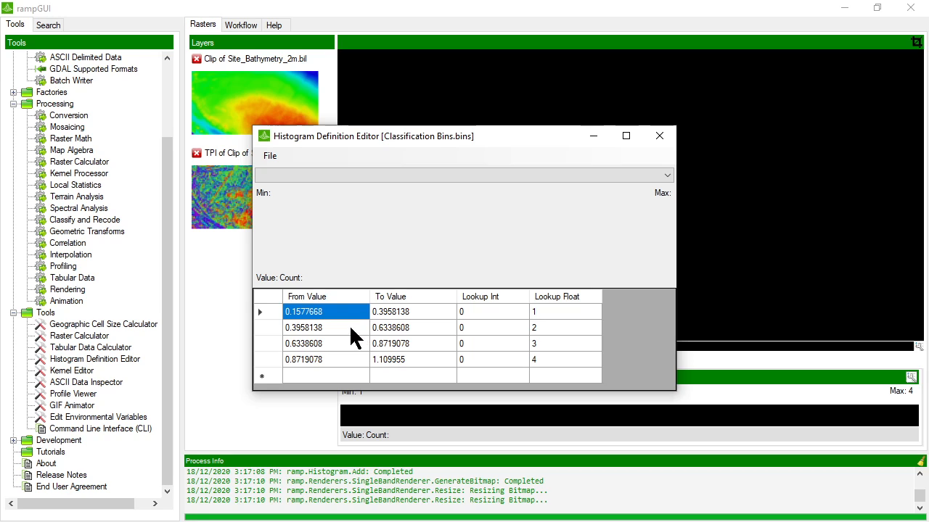
# - Set the first bin to 0–0.5 and the second bin to 0.5–0.75
pyautogui.moveTo(406, 136); pyautogui.dragTo(409, 83)
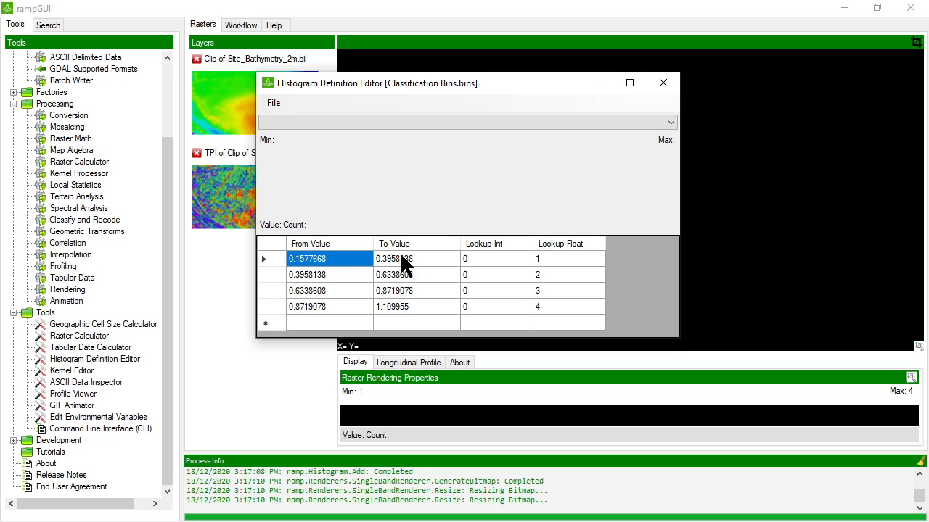
pyautogui.click(341, 260)
pyautogui.moveTo(341, 259); pyautogui.dragTo(241, 250)
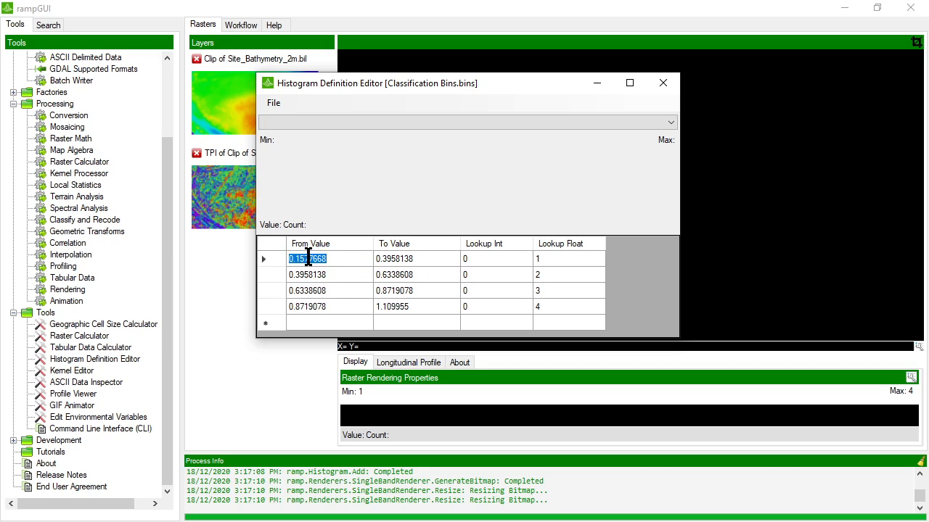
pyautogui.write('0')
pyautogui.click(417, 259)
pyautogui.click(430, 259)
pyautogui.write('0.5')
pyautogui.press('Return')
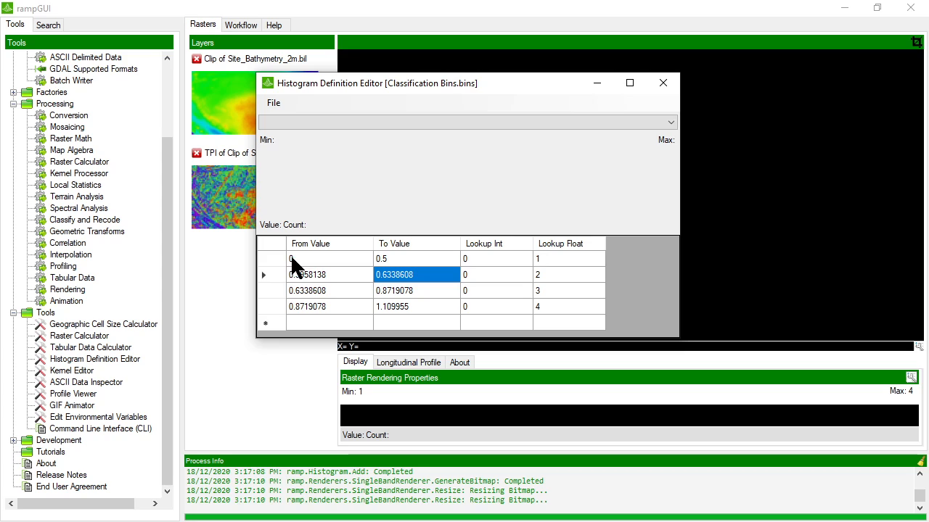
pyautogui.click(327, 275)
pyautogui.click(341, 276)
pyautogui.write('0')
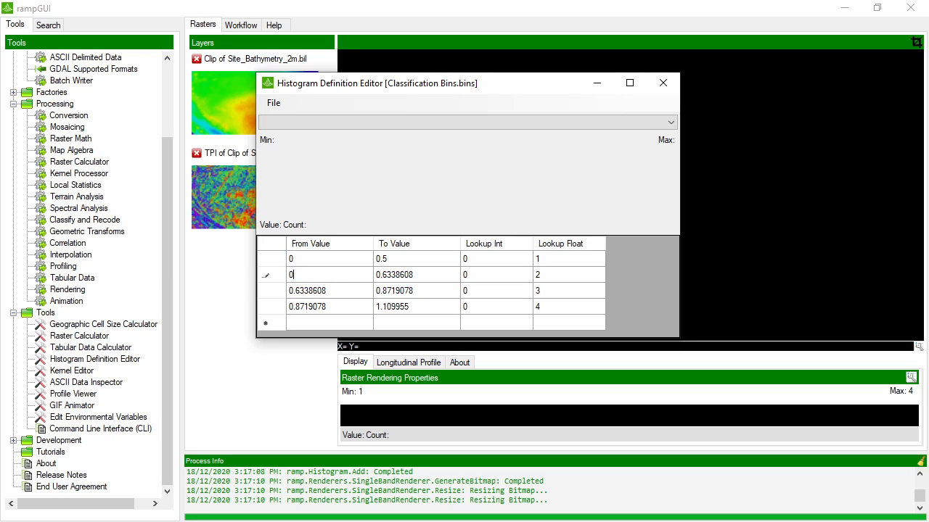
pyautogui.write('.5')
pyautogui.press('Return')
pyautogui.click(419, 275)
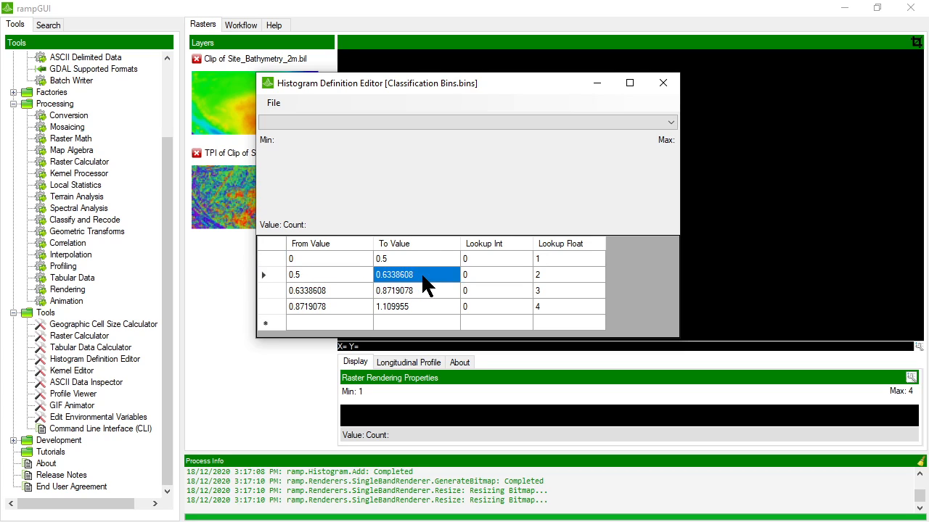
pyautogui.click(420, 273)
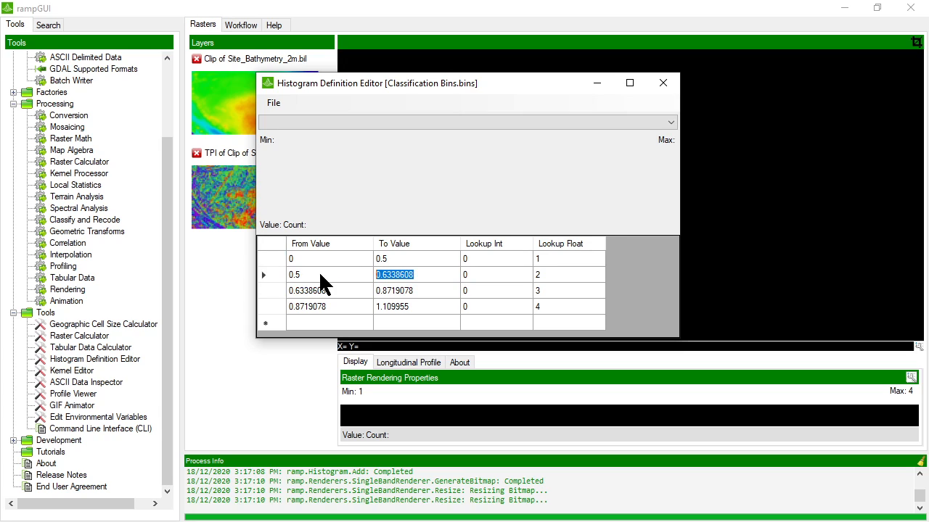
pyautogui.write('0.')
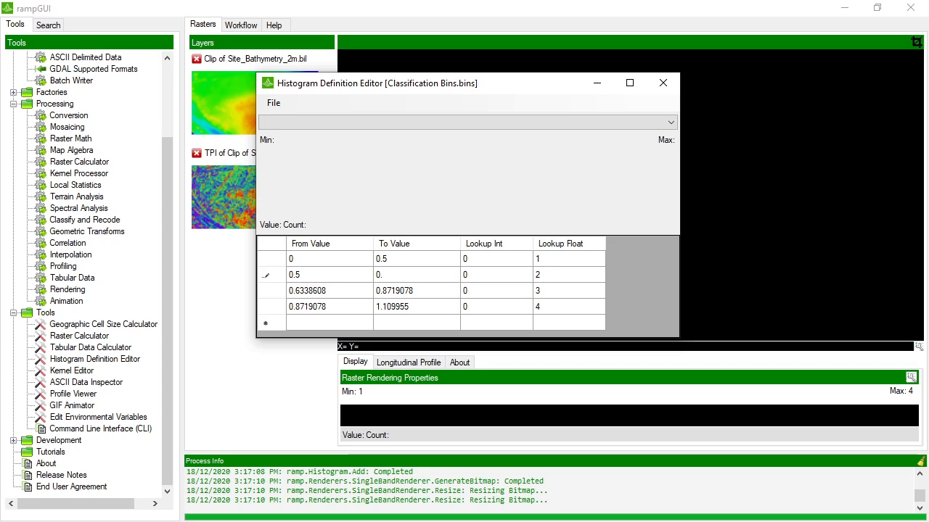
pyautogui.write('75')
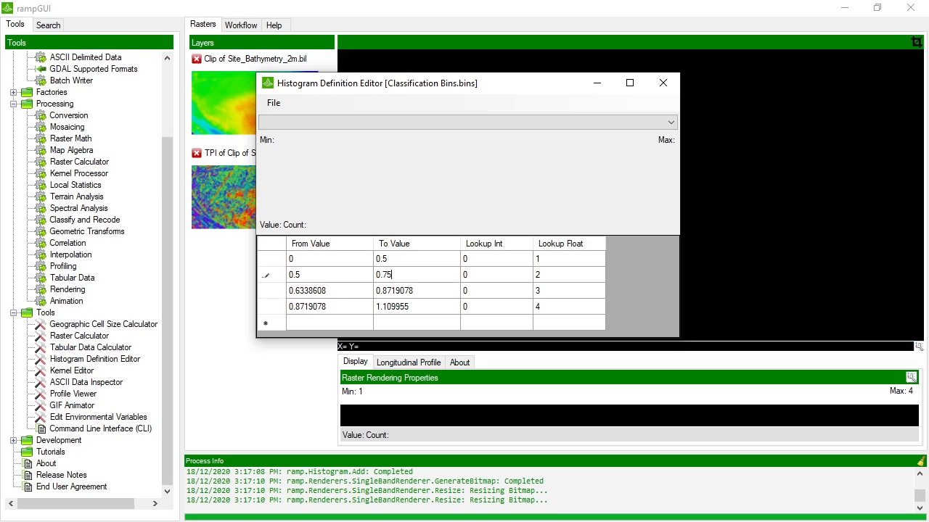
pyautogui.press('Return')
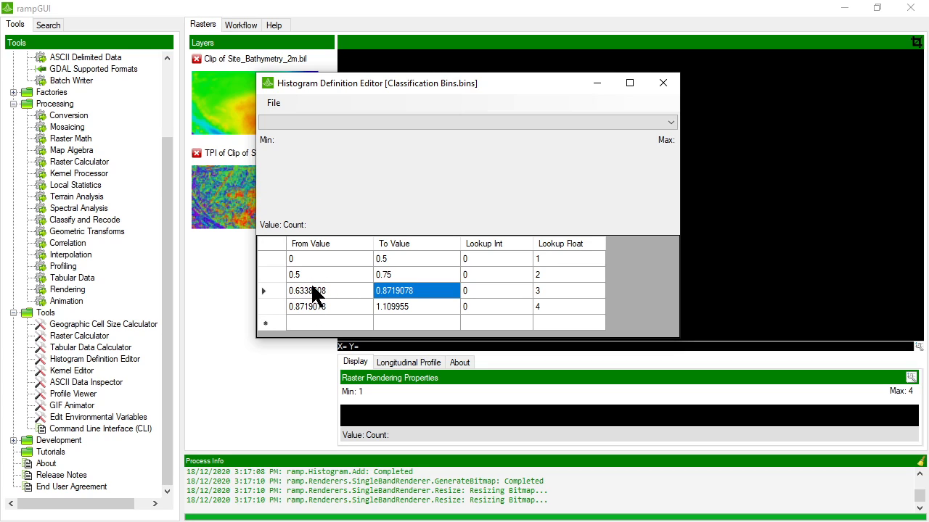
pyautogui.click(313, 292)
pyautogui.click(314, 292)
# - Correct the first two bins to 0–0.25 and 0.25–0.5
pyautogui.click(380, 259)
pyautogui.click(393, 259)
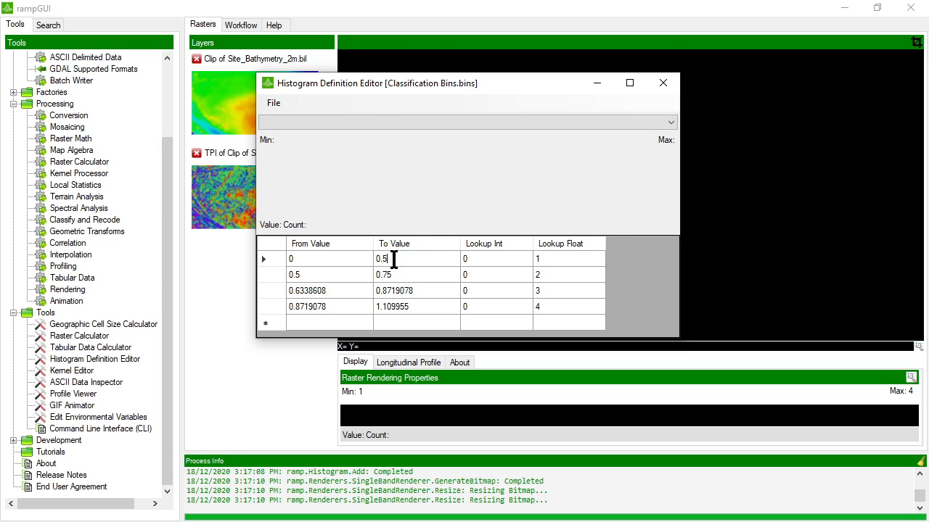
pyautogui.press('BackSpace')
pyautogui.write('25')
pyautogui.press('Return')
pyautogui.click(319, 275)
pyautogui.click(323, 274)
pyautogui.write('0.25')
pyautogui.press('Return')
pyautogui.click(410, 274)
pyautogui.click(410, 274)
pyautogui.write('0.5')
pyautogui.press('Return')
# - Set bin 3 to 0.5–0.75 and bin 4 to start at 0.75, then save and close the editor
pyautogui.click(330, 288)
pyautogui.click(331, 289)
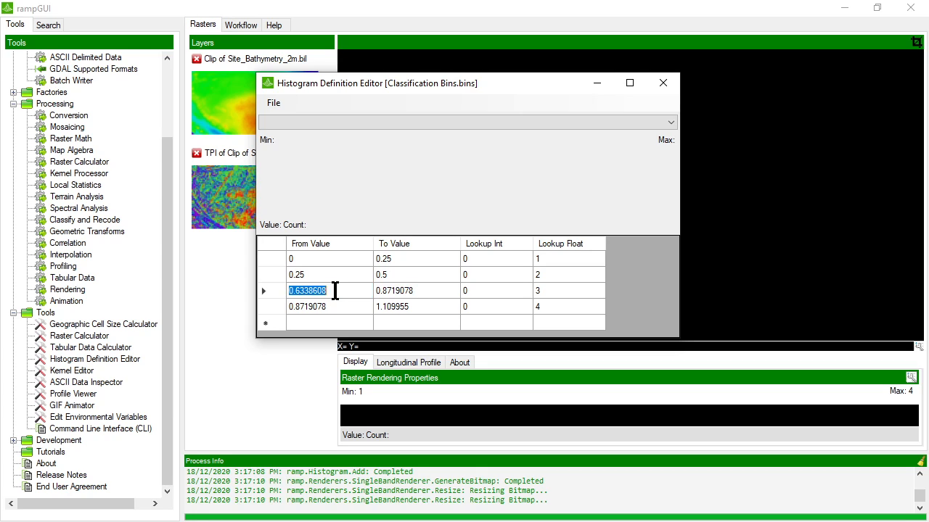
pyautogui.write('0.')
pyautogui.write('5')
pyautogui.press('Return')
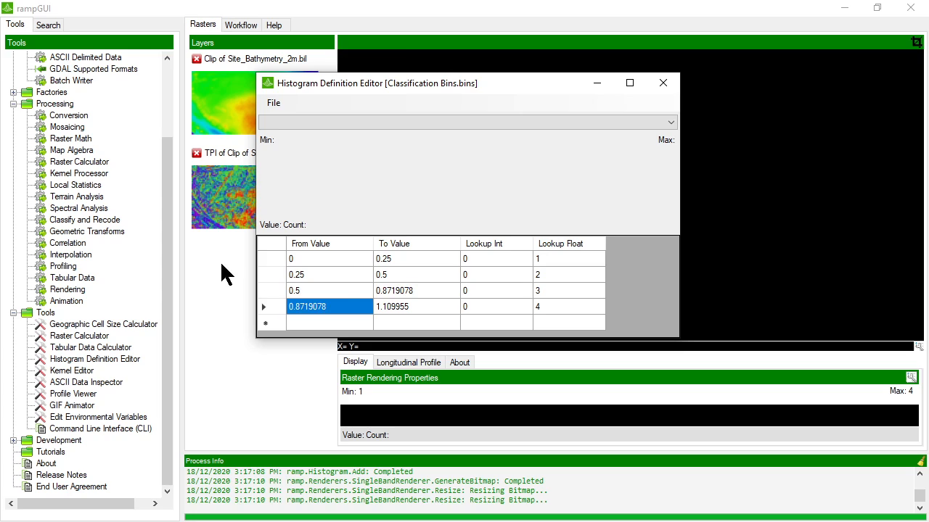
pyautogui.click(415, 284)
pyautogui.click(415, 287)
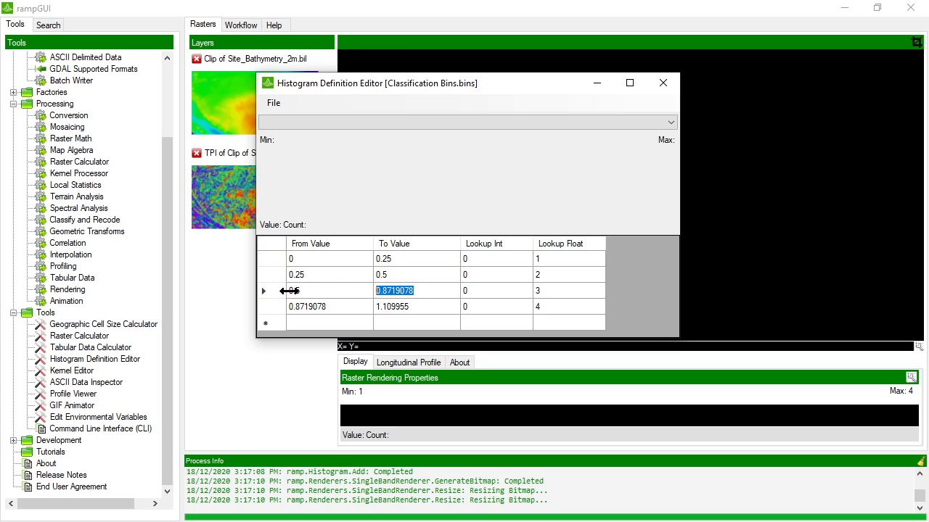
pyautogui.write('0.75')
pyautogui.press('Return')
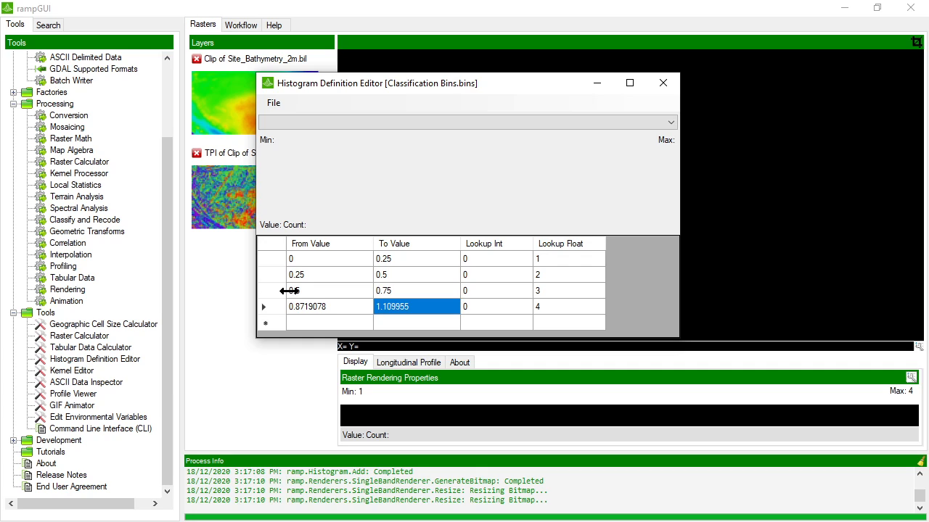
pyautogui.click(313, 306)
pyautogui.write('0.')
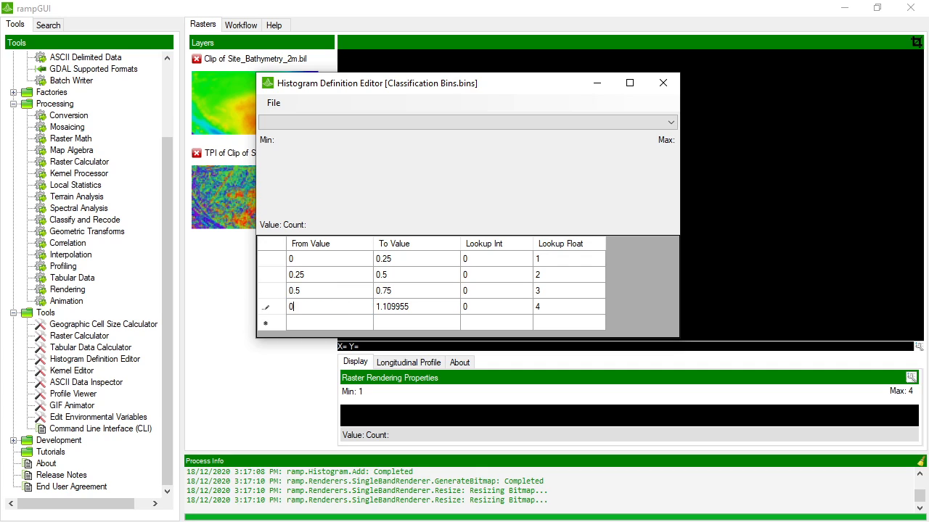
pyautogui.write('75')
pyautogui.press('Return')
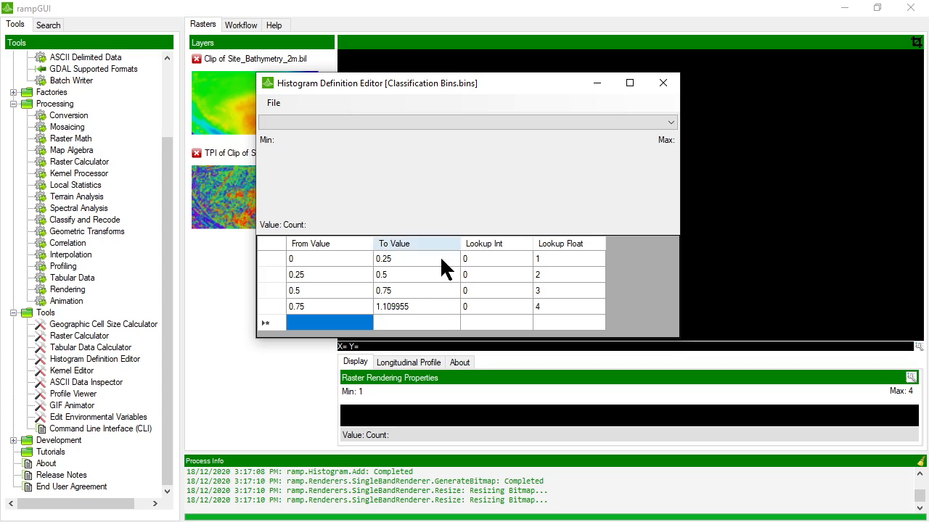
pyautogui.click(267, 104)
pyautogui.click(294, 151)
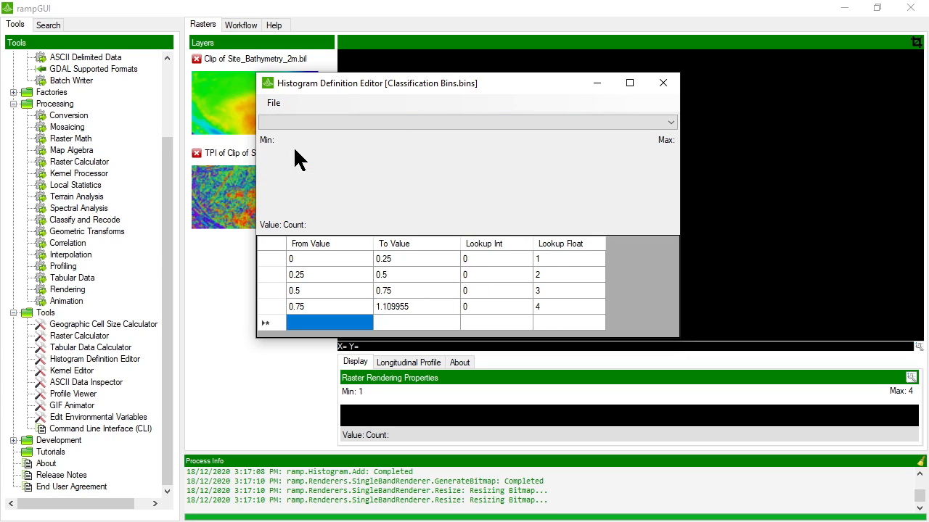
pyautogui.click(662, 82)
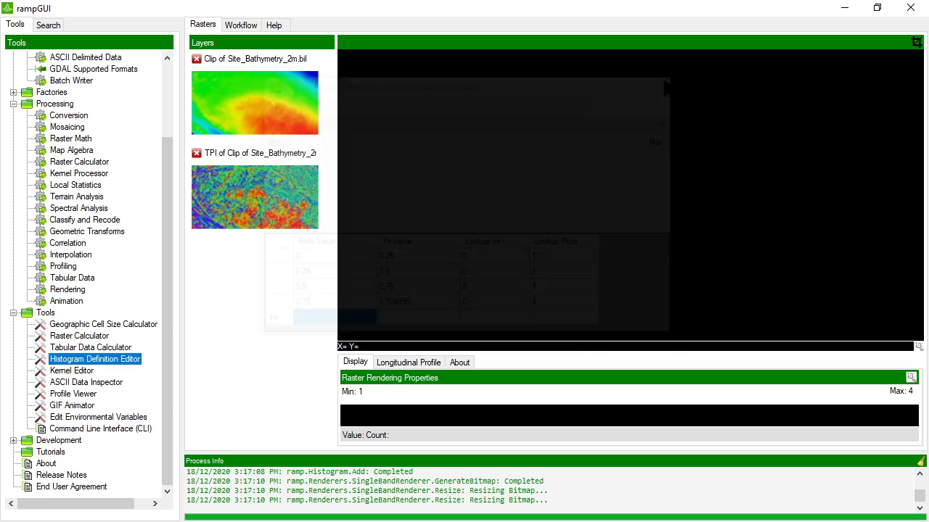
# - Display the TPI raster and choose Recode Values with TPI as the input raster
pyautogui.click(253, 191)
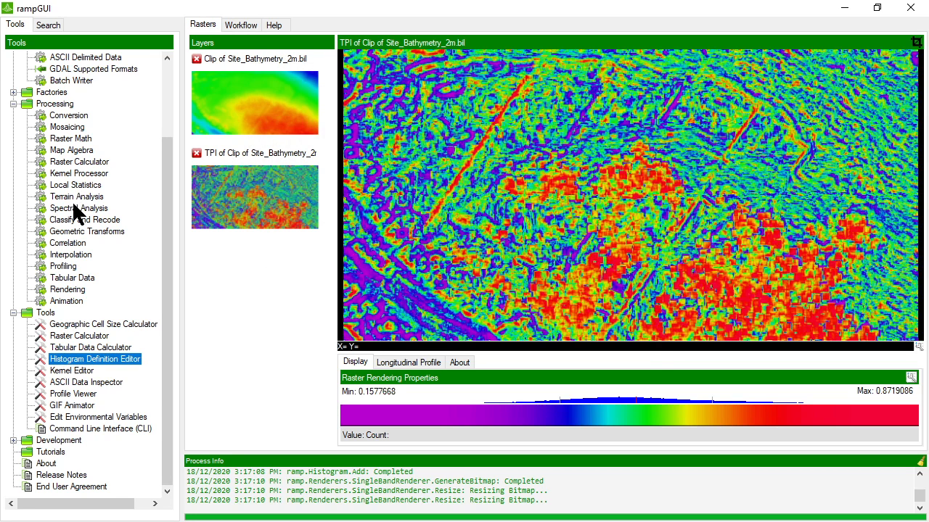
pyautogui.click(77, 219)
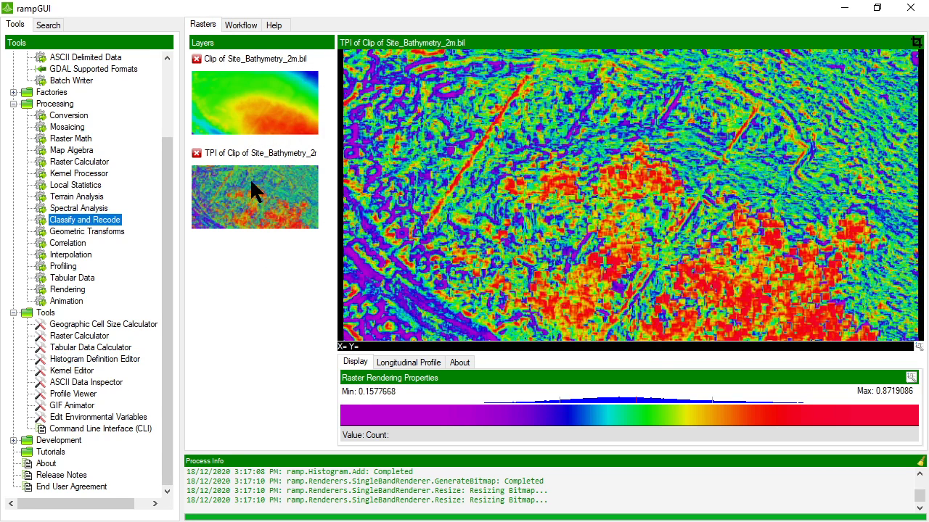
pyautogui.doubleClick(116, 227)
pyautogui.click(239, 131)
pyautogui.click(234, 121)
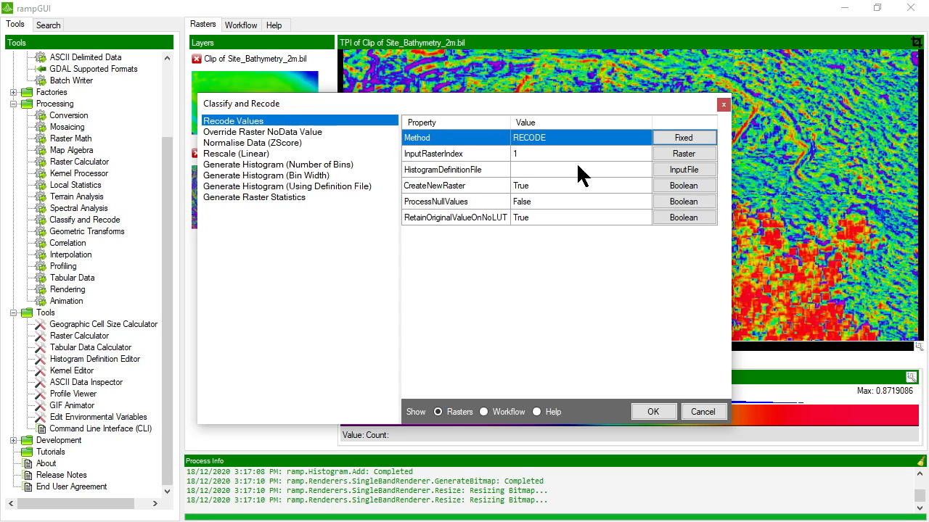
pyautogui.click(598, 154)
pyautogui.click(683, 153)
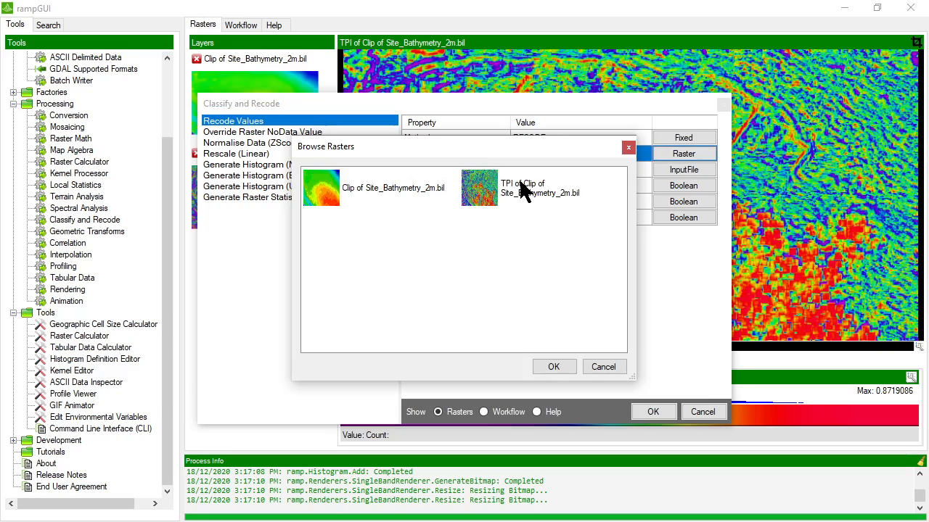
pyautogui.doubleClick(522, 187)
# - Use Classification Bins.bins as the histogram definition, run the recode and display the result
pyautogui.click(645, 169)
pyautogui.click(657, 169)
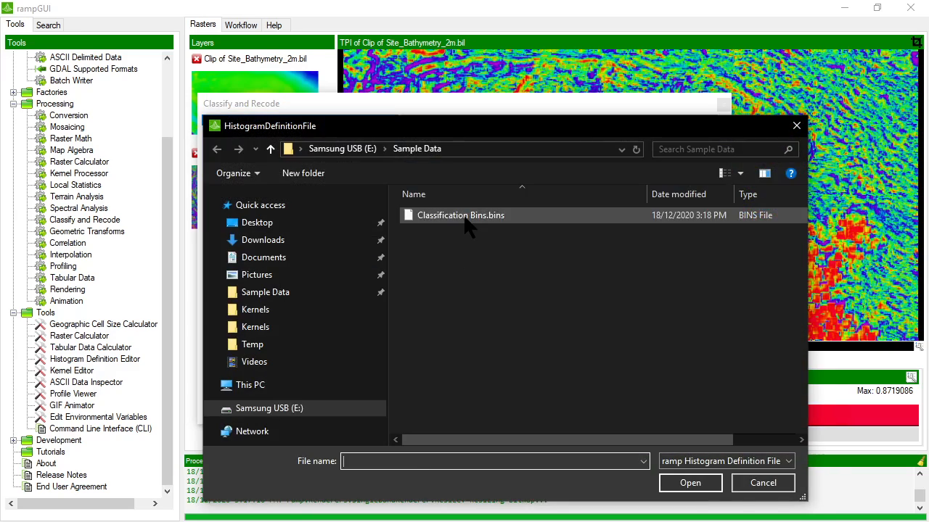
pyautogui.doubleClick(465, 218)
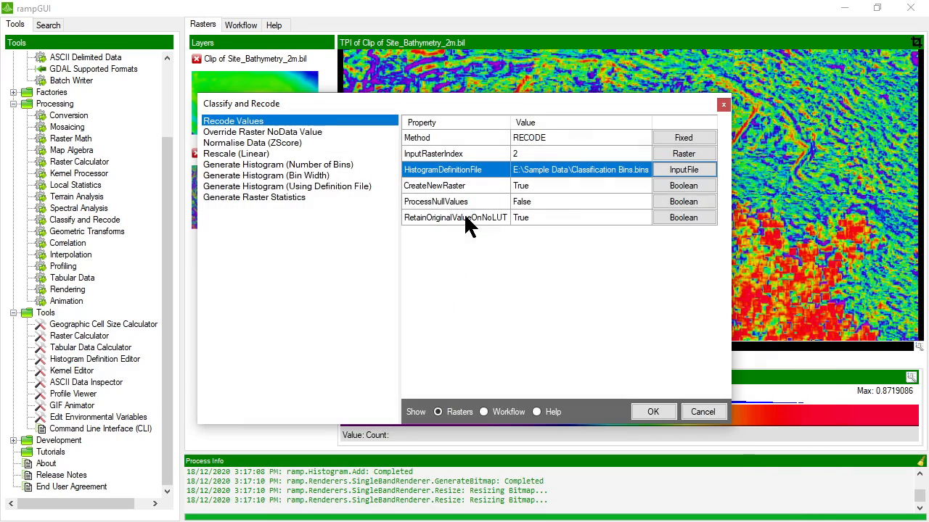
pyautogui.click(648, 412)
pyautogui.rightClick(285, 287)
pyautogui.click(301, 293)
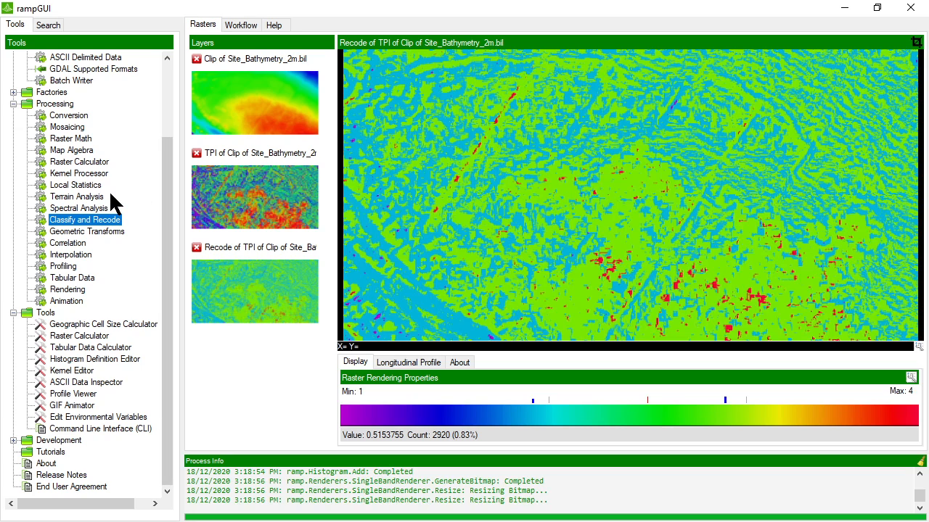
# - Open Classify and Recode and select Normalise Data (ZScore) with method ZSCORE
pyautogui.doubleClick(80, 219)
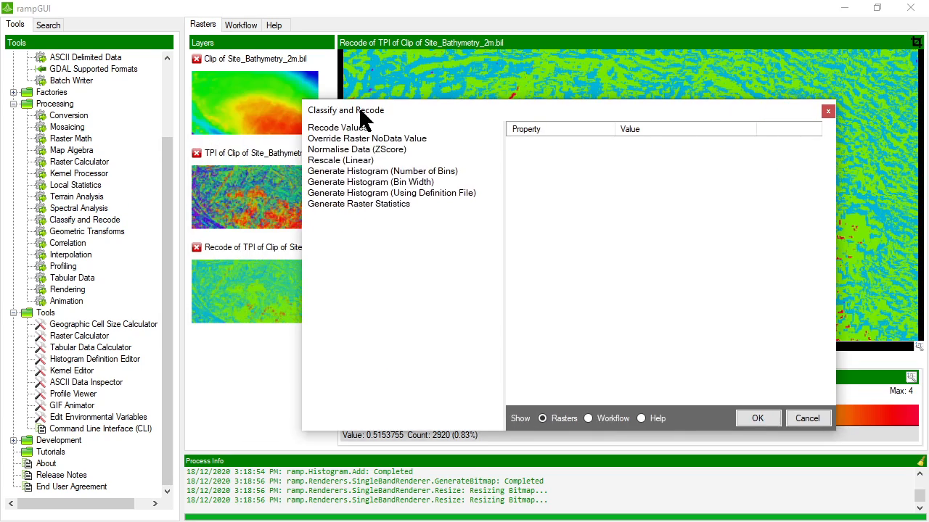
pyautogui.click(311, 126)
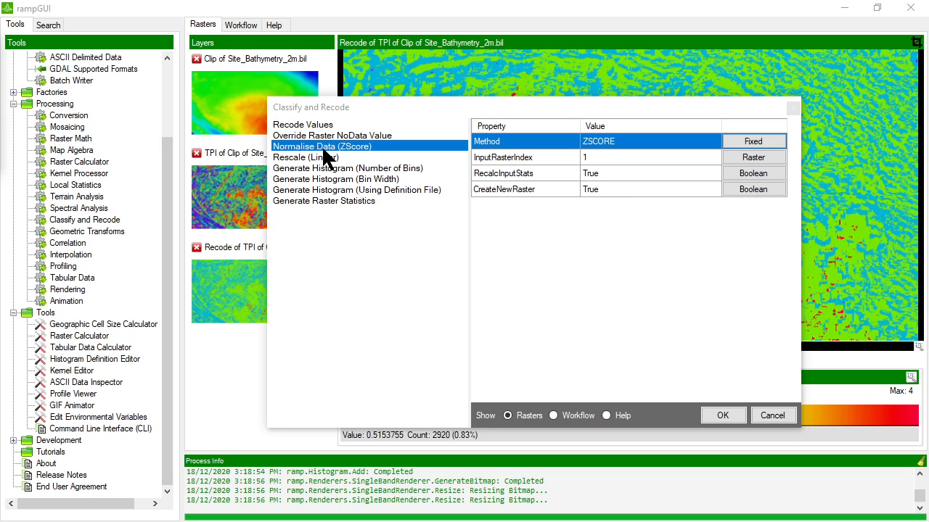
# - Pick TPI of Clip of Site_Bathymetry_2m.bil as the input raster and run the ZScore normalisation
pyautogui.click(751, 158)
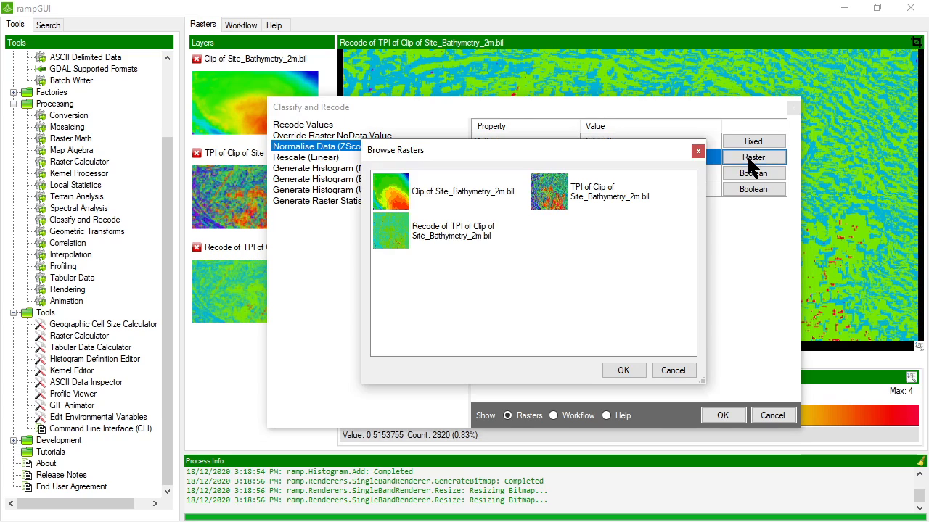
pyautogui.moveTo(496, 150); pyautogui.dragTo(381, 189)
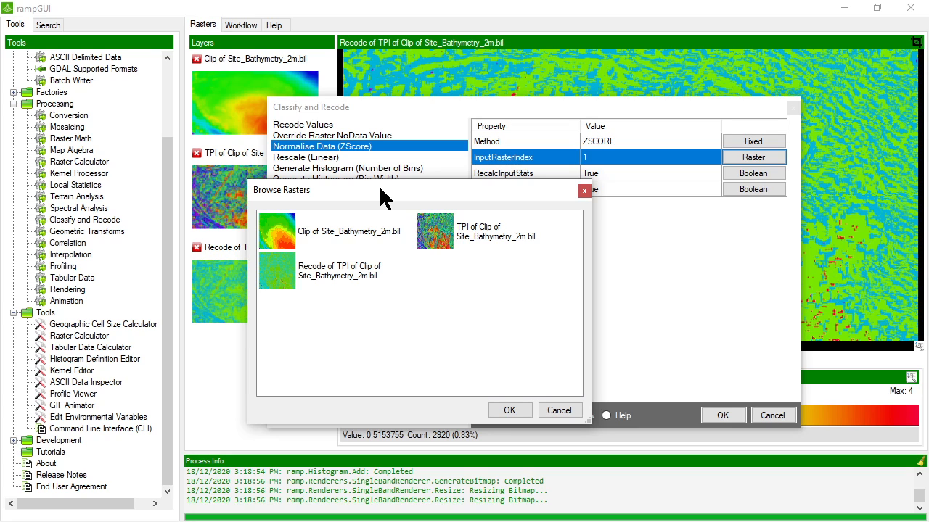
pyautogui.click(471, 239)
pyautogui.click(509, 409)
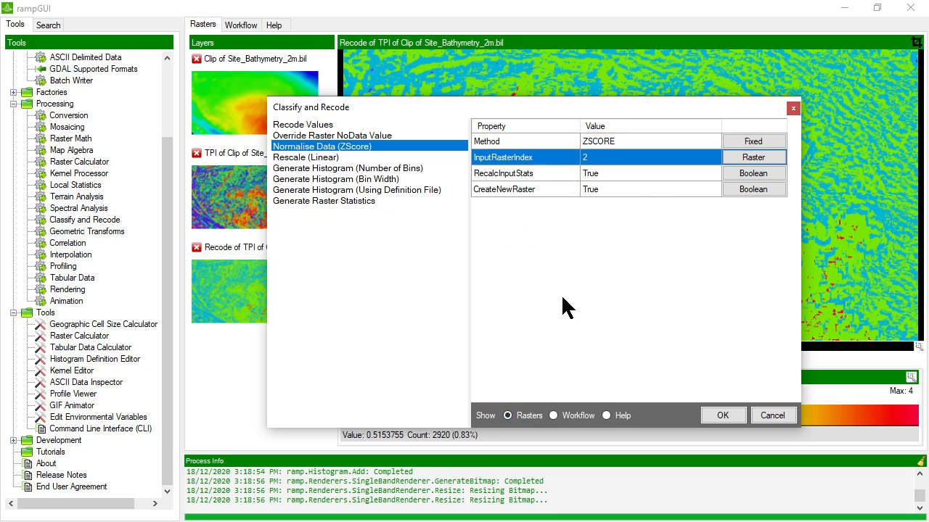
pyautogui.click(634, 174)
pyautogui.click(624, 190)
pyautogui.click(625, 174)
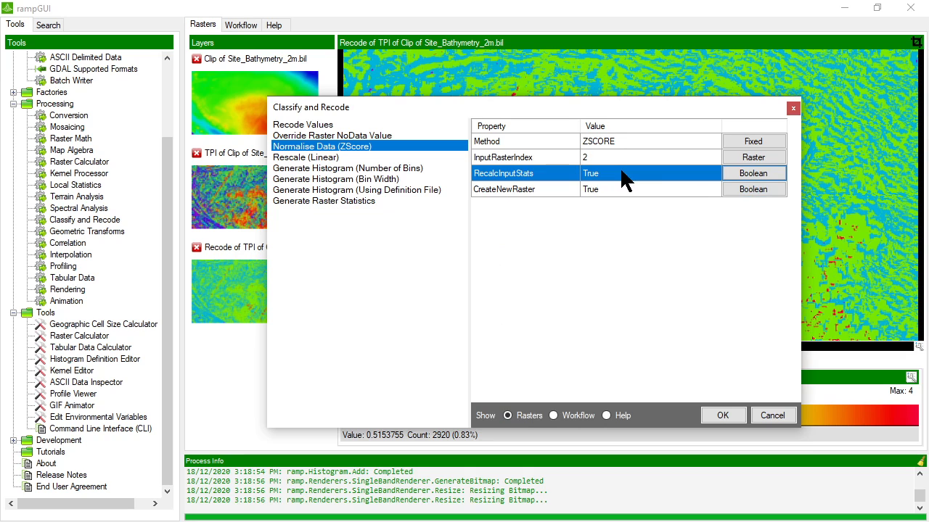
pyautogui.click(640, 191)
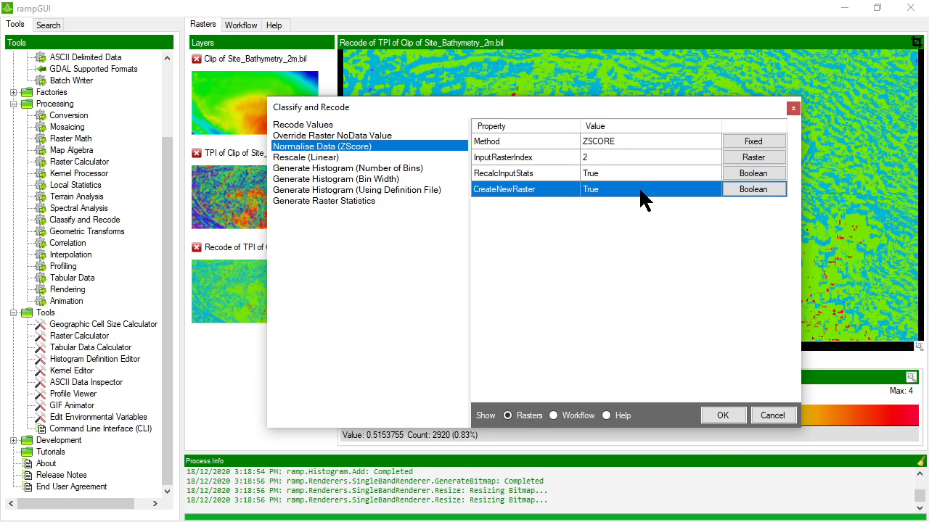
pyautogui.click(719, 416)
# - Render the new ZScore of TPI layer and compare it with the original TPI raster
pyautogui.rightClick(249, 389)
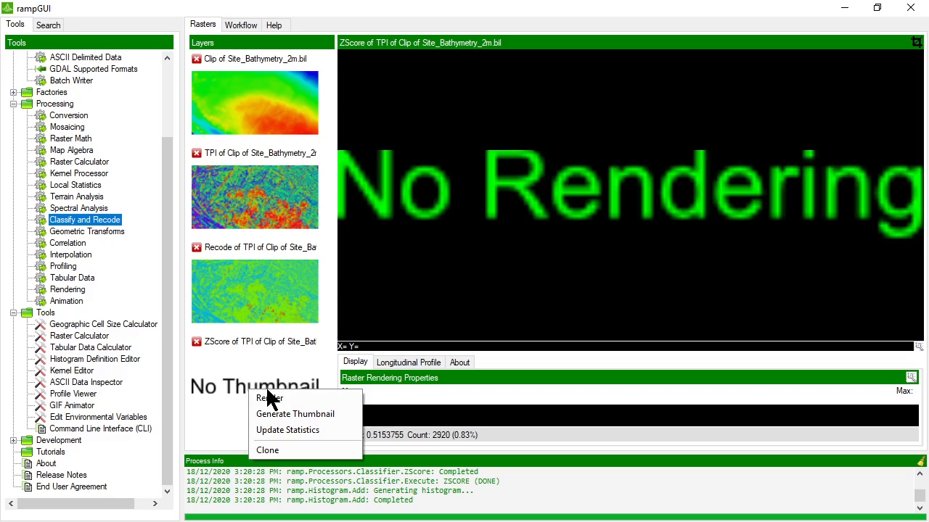
pyautogui.click(271, 393)
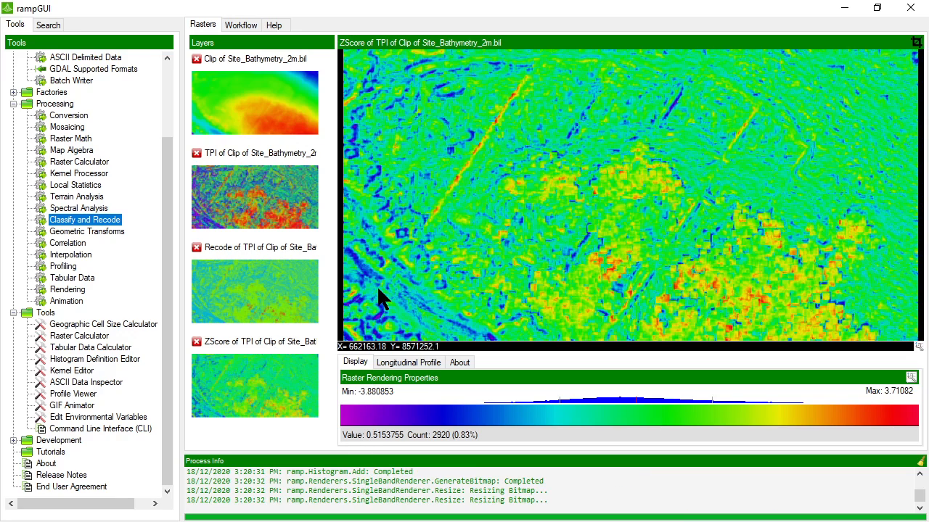
pyautogui.click(258, 198)
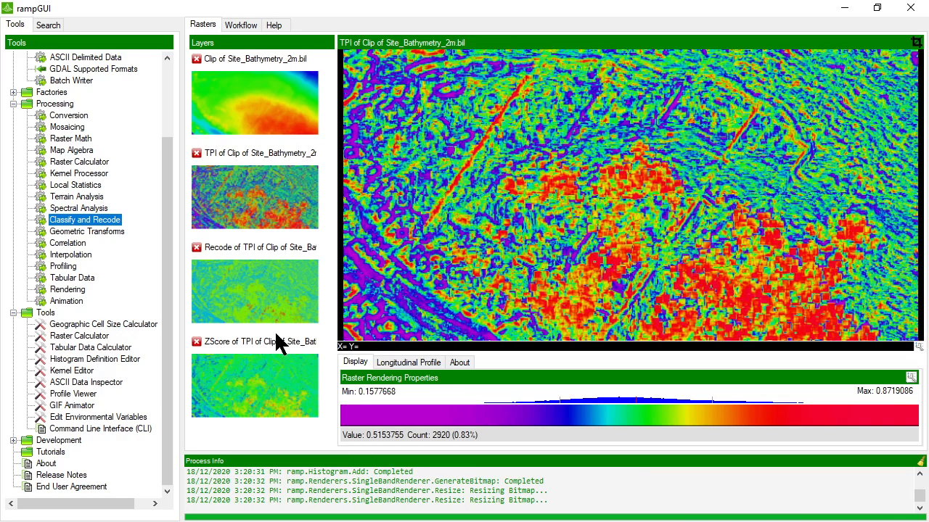
pyautogui.click(271, 377)
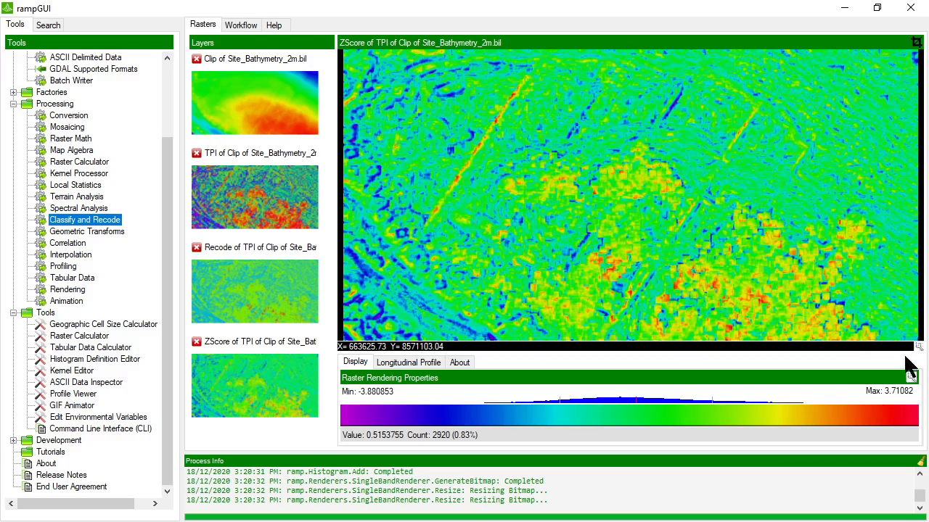
# - Switch the ZScore layer's render method to Equalised and compare it against TPI again
pyautogui.click(910, 377)
pyautogui.click(450, 165)
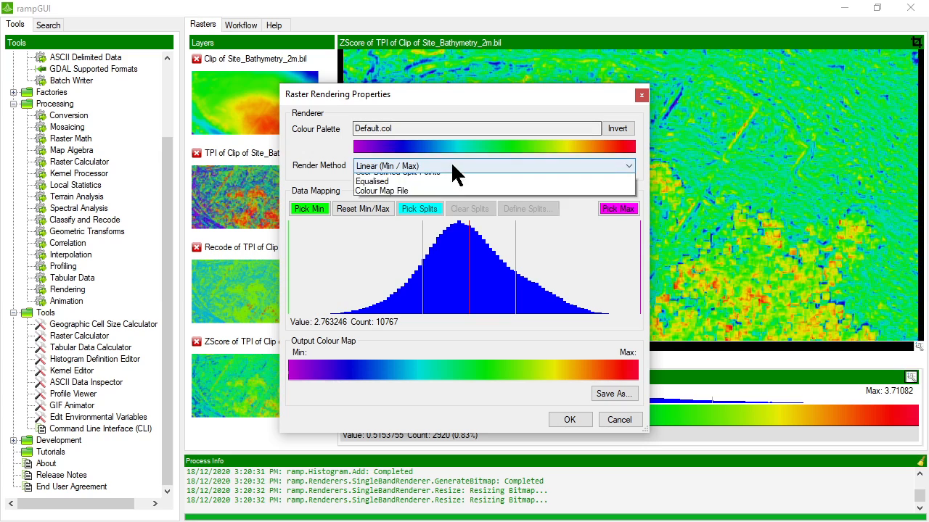
pyautogui.click(398, 198)
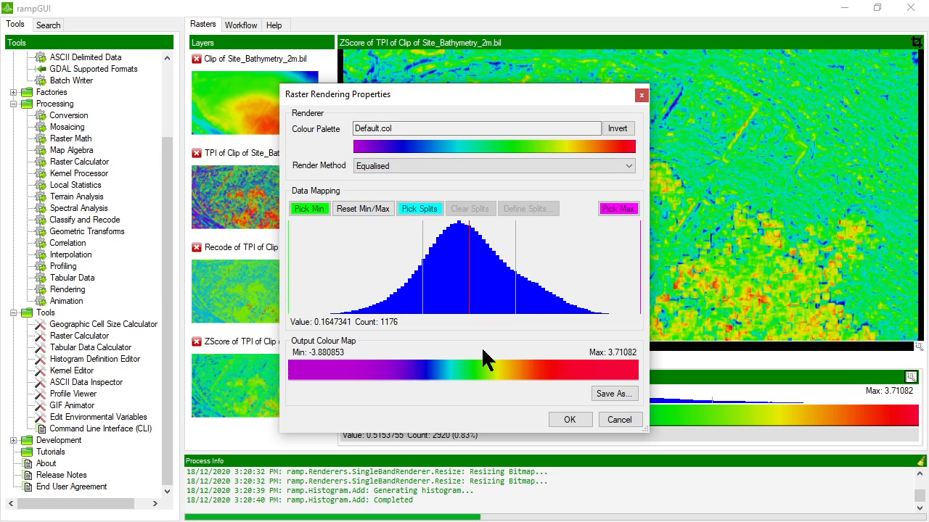
pyautogui.click(570, 421)
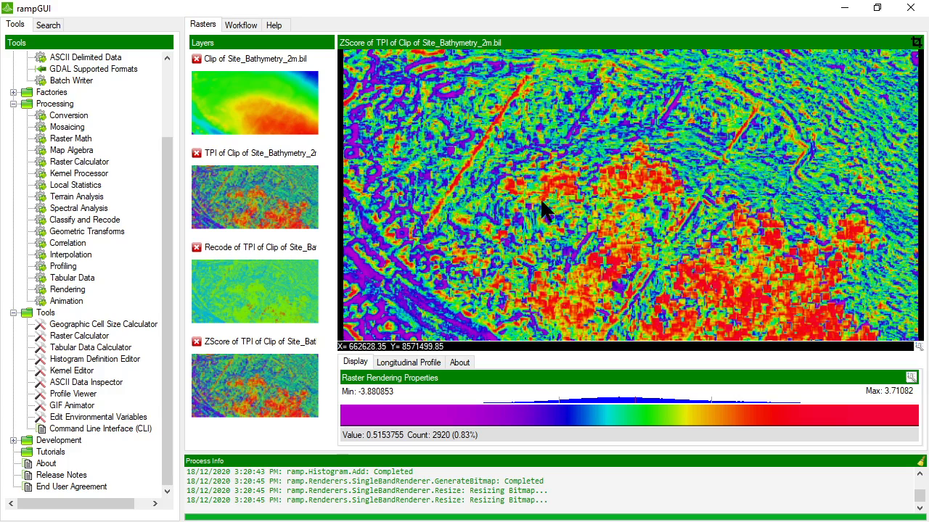
pyautogui.click(257, 198)
pyautogui.click(273, 392)
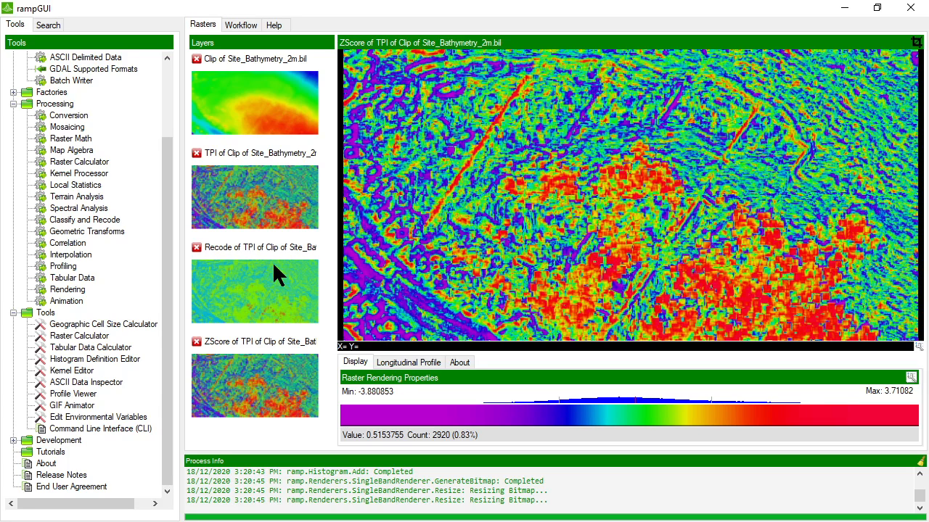
pyautogui.click(264, 203)
pyautogui.click(266, 381)
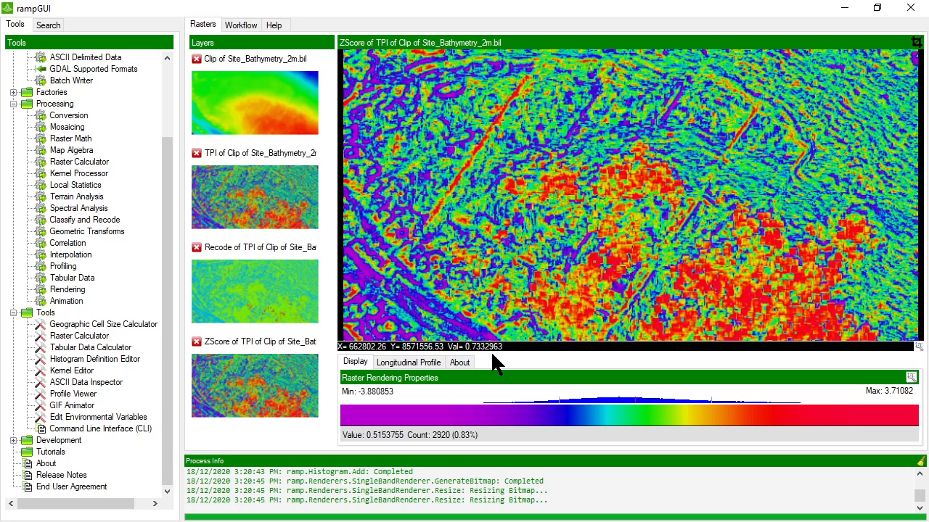
pyautogui.moveTo(492, 352); pyautogui.dragTo(477, 271)
pyautogui.click(463, 282)
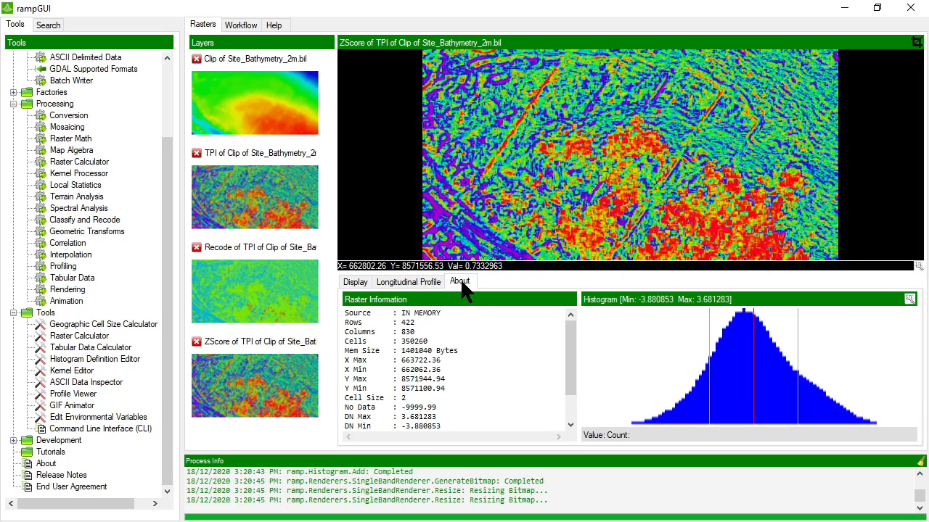
pyautogui.scroll(-2, 449, 367)
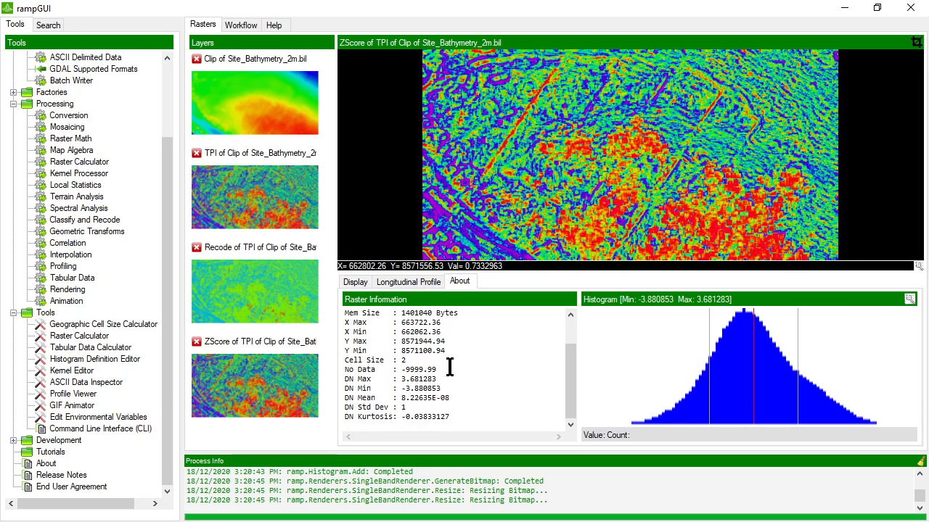
pyautogui.moveTo(449, 398); pyautogui.dragTo(401, 398)
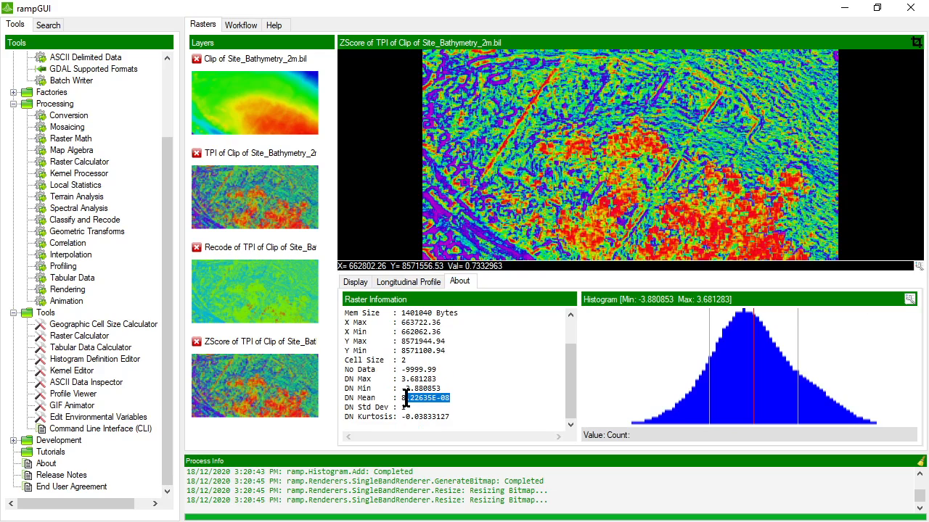
pyautogui.click(451, 401)
pyautogui.moveTo(459, 271); pyautogui.dragTo(459, 363)
pyautogui.click(345, 374)
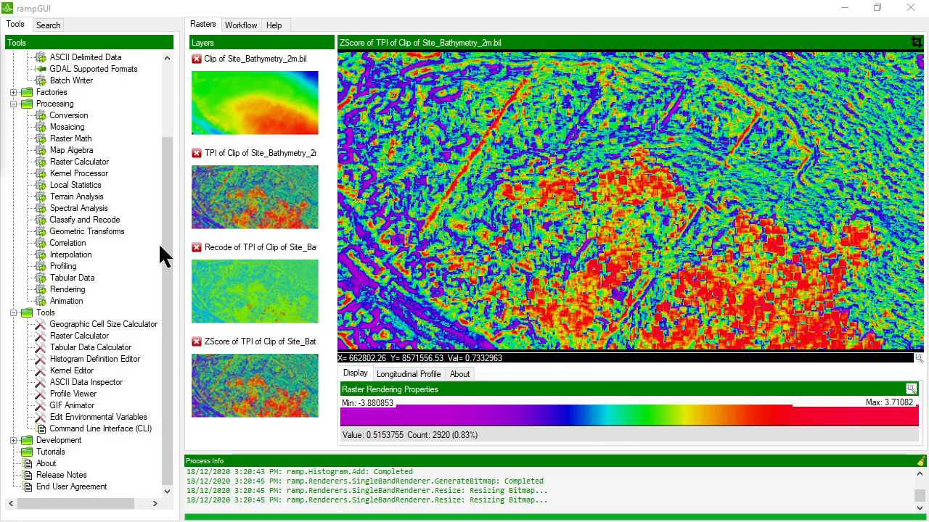
# - Run Rescale (Linear) on input raster 1 with NewMinValue 0 and NewMaxValue 100
pyautogui.doubleClick(71, 219)
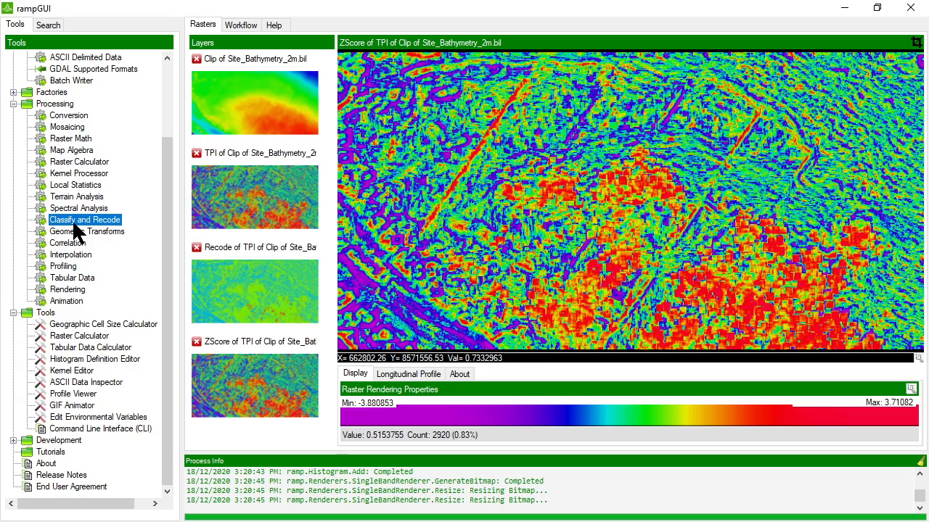
pyautogui.click(239, 156)
pyautogui.moveTo(429, 95); pyautogui.dragTo(430, 137)
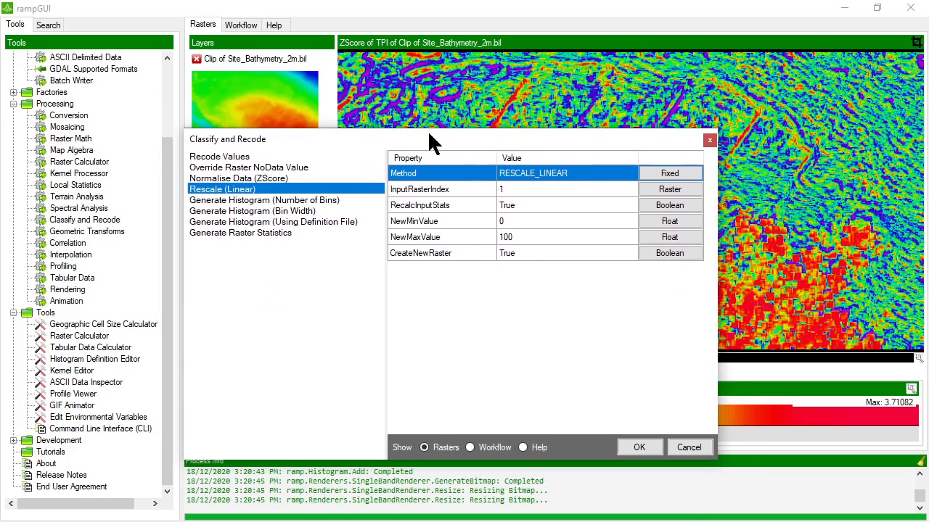
pyautogui.click(529, 191)
pyautogui.click(528, 220)
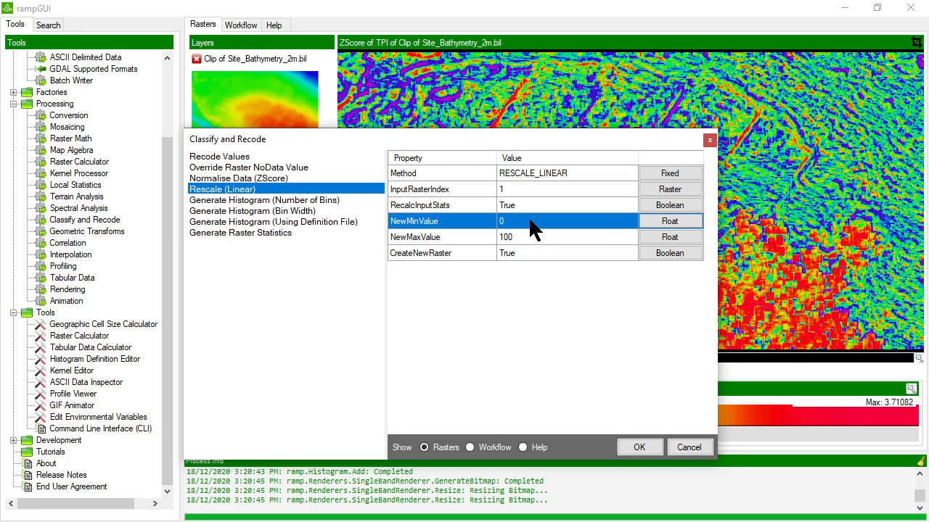
pyautogui.click(527, 242)
pyautogui.click(535, 190)
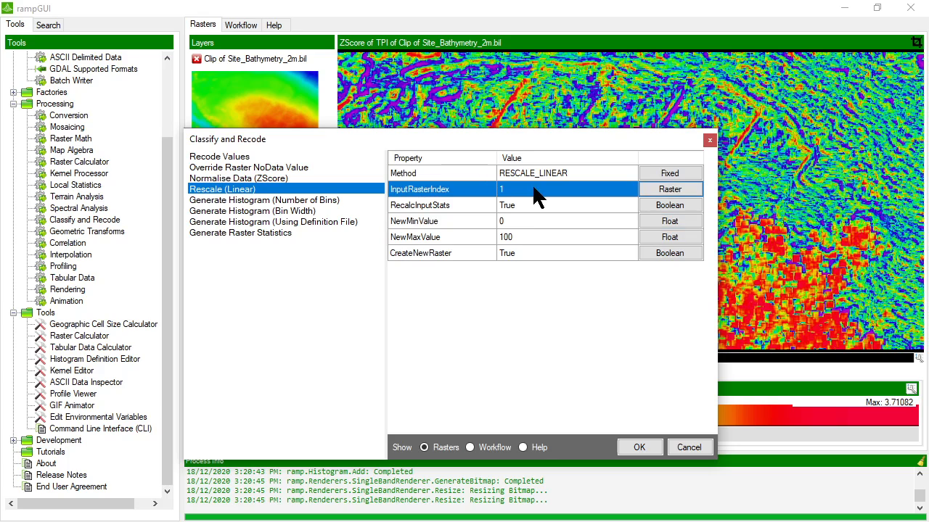
pyautogui.click(526, 206)
pyautogui.click(523, 221)
pyautogui.click(533, 237)
pyautogui.click(542, 254)
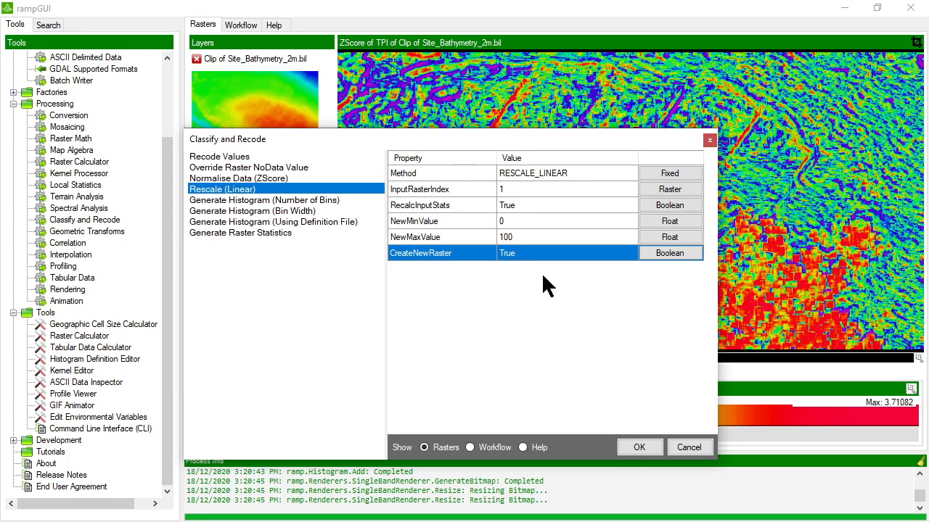
pyautogui.click(637, 448)
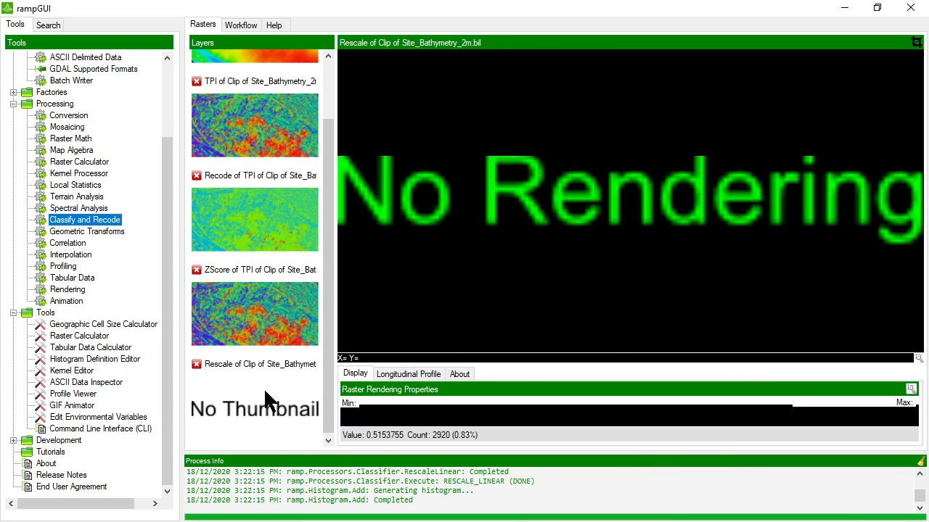
pyautogui.rightClick(266, 393)
# - Render the Rescale of Clip of Site_Bathymetry_2m.bil layer to show its 0–100 values
pyautogui.click(282, 401)
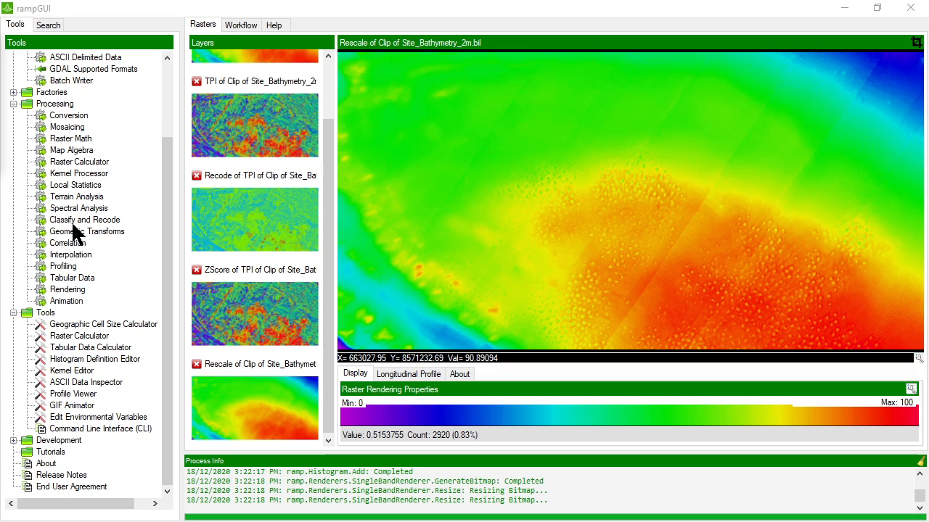
# - Open Classify and Recode and browse the histogram-by-bins, bin-width, definition-file and statistics options
pyautogui.doubleClick(73, 219)
pyautogui.moveTo(326, 99); pyautogui.dragTo(370, 104)
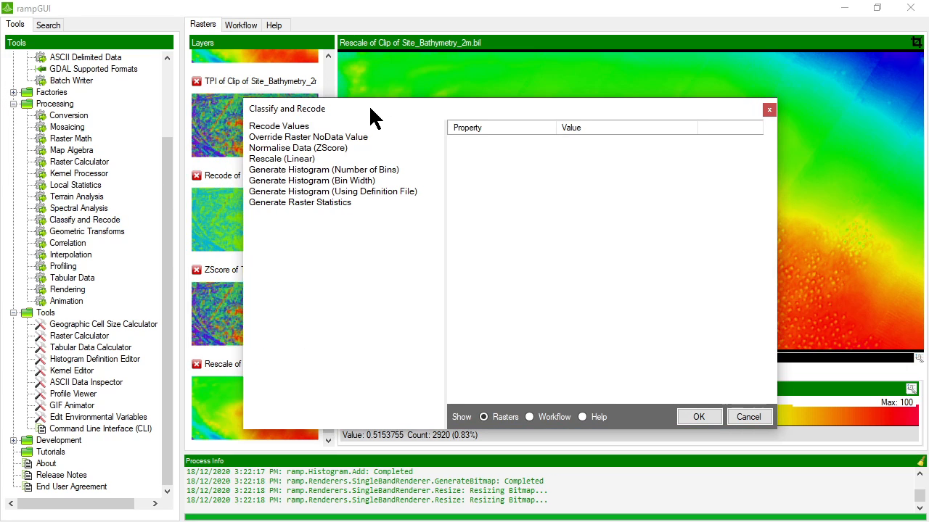
pyautogui.click(340, 172)
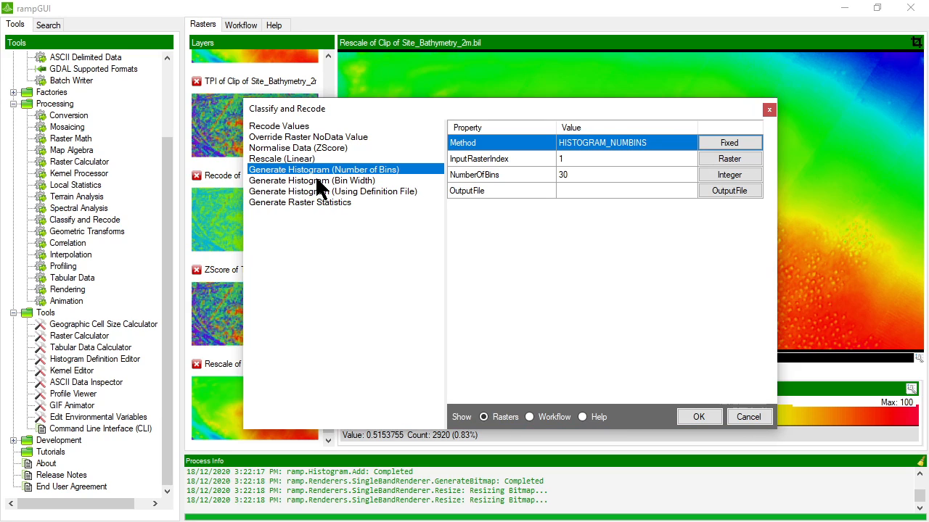
pyautogui.click(321, 181)
pyautogui.click(309, 192)
pyautogui.click(304, 181)
pyautogui.click(303, 169)
pyautogui.click(290, 181)
pyautogui.click(290, 191)
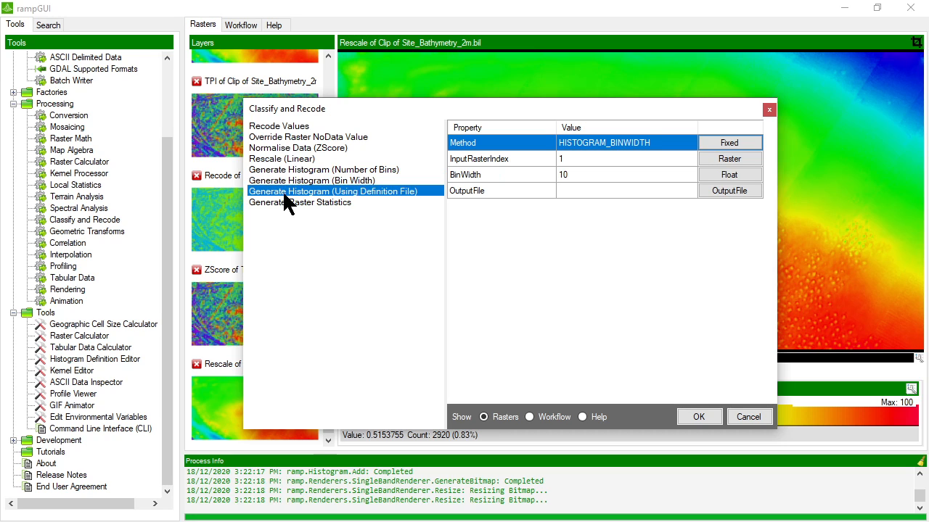
pyautogui.click(284, 203)
# - Compare the number-of-bins, bin-width and definition-file histogram settings, then cancel the tool unused
pyautogui.click(294, 170)
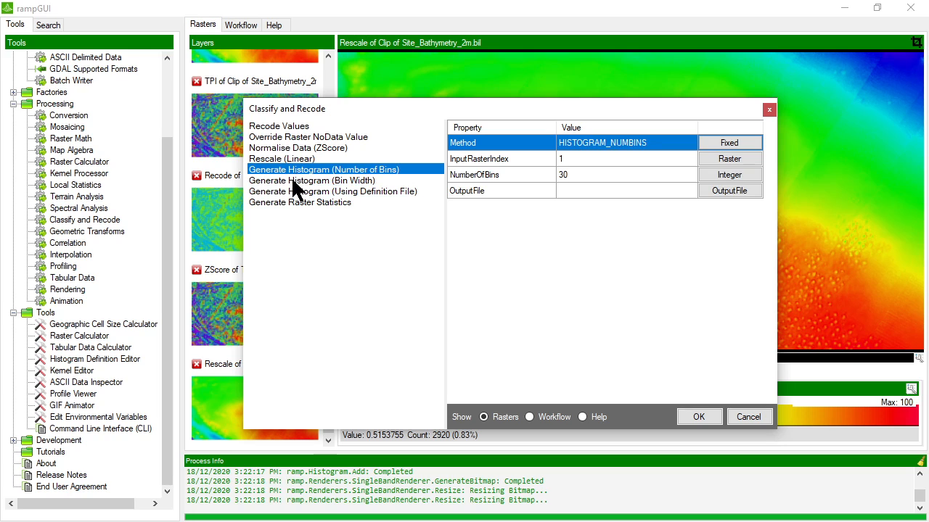
pyautogui.click(293, 181)
pyautogui.click(296, 192)
pyautogui.click(297, 181)
pyautogui.click(300, 171)
pyautogui.click(354, 180)
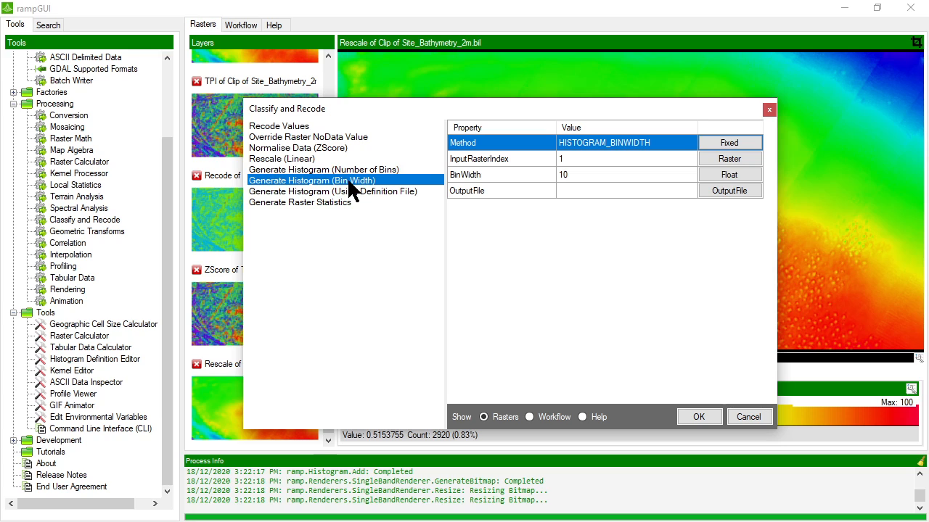
pyautogui.click(346, 192)
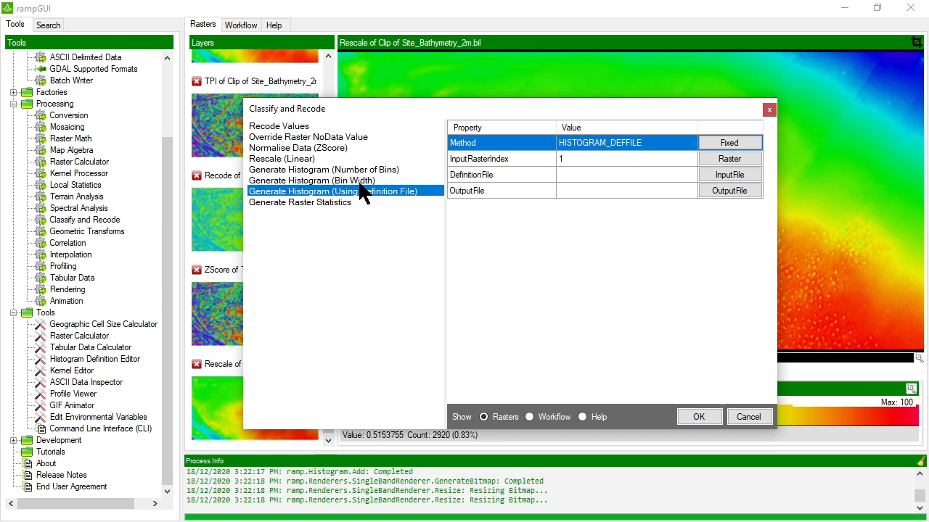
pyautogui.click(358, 172)
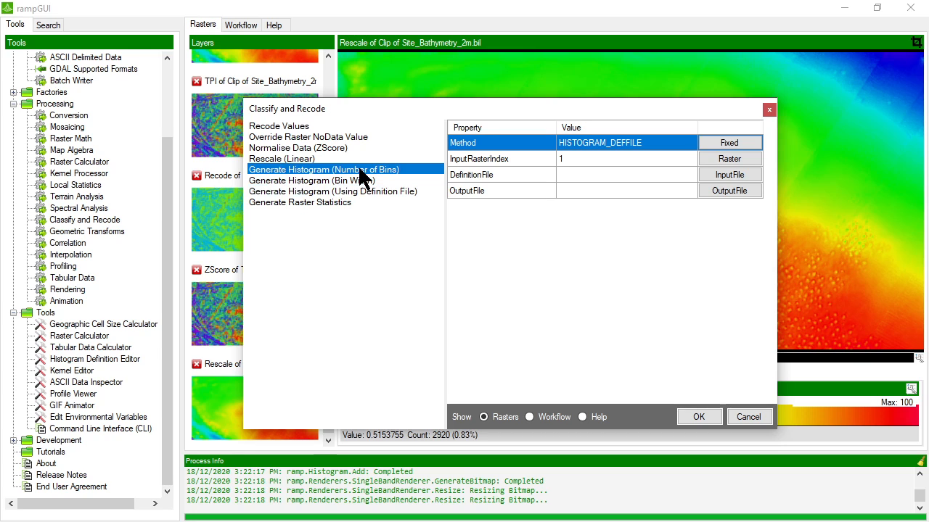
pyautogui.click(354, 181)
pyautogui.click(354, 191)
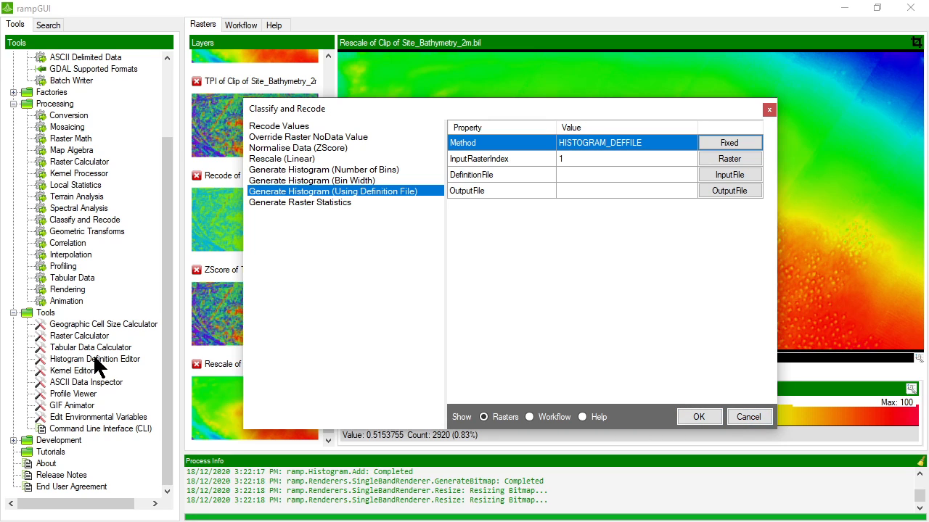
pyautogui.click(736, 416)
# - Redraw the rescaled clip's histogram with 20 bins instead of 100
pyautogui.click(460, 373)
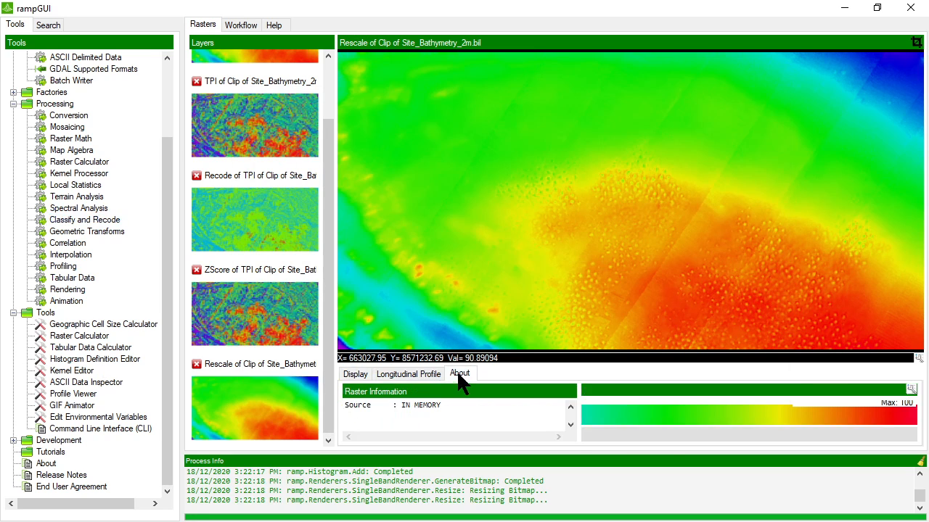
pyautogui.click(910, 392)
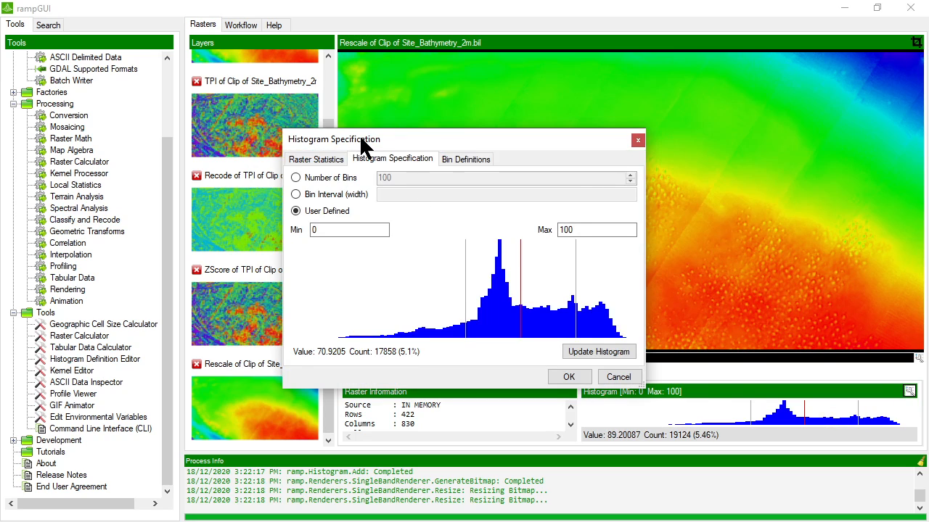
pyautogui.moveTo(362, 145); pyautogui.dragTo(384, 148)
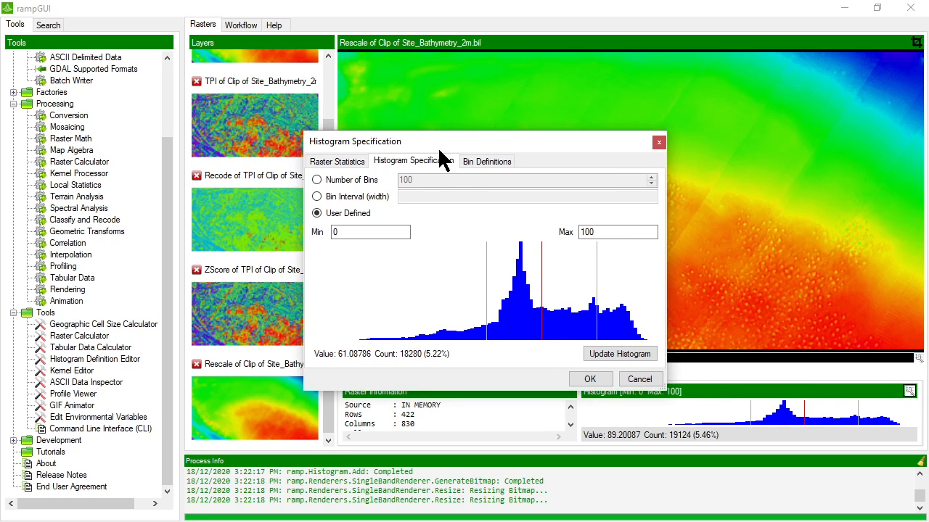
pyautogui.click(332, 179)
pyautogui.click(355, 196)
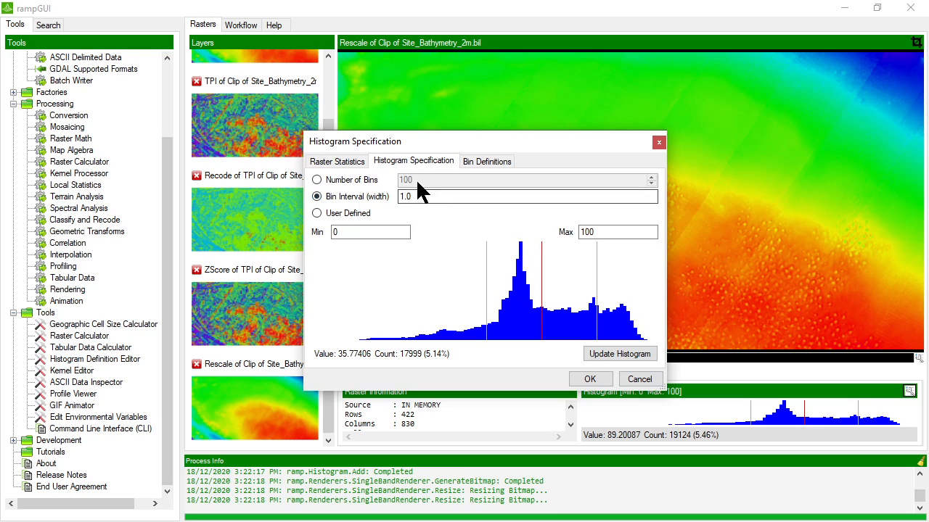
pyautogui.click(337, 179)
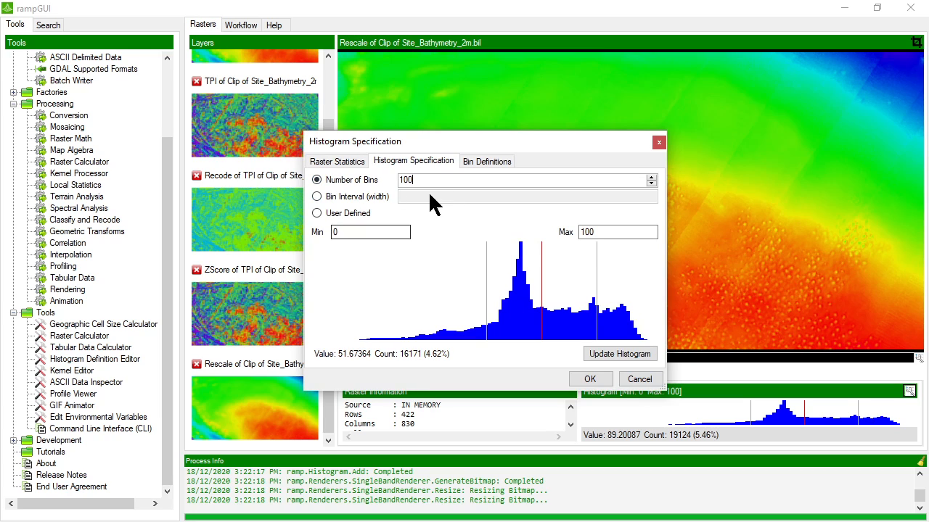
pyautogui.moveTo(417, 180); pyautogui.dragTo(345, 181)
pyautogui.write('20')
pyautogui.click(627, 348)
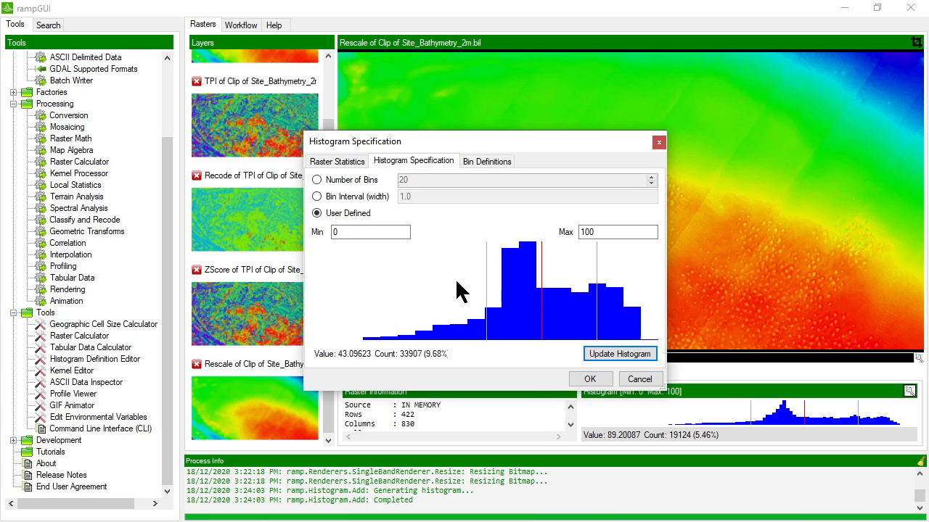
# - Redraw the histogram using a fixed bin width of 1
pyautogui.click(363, 195)
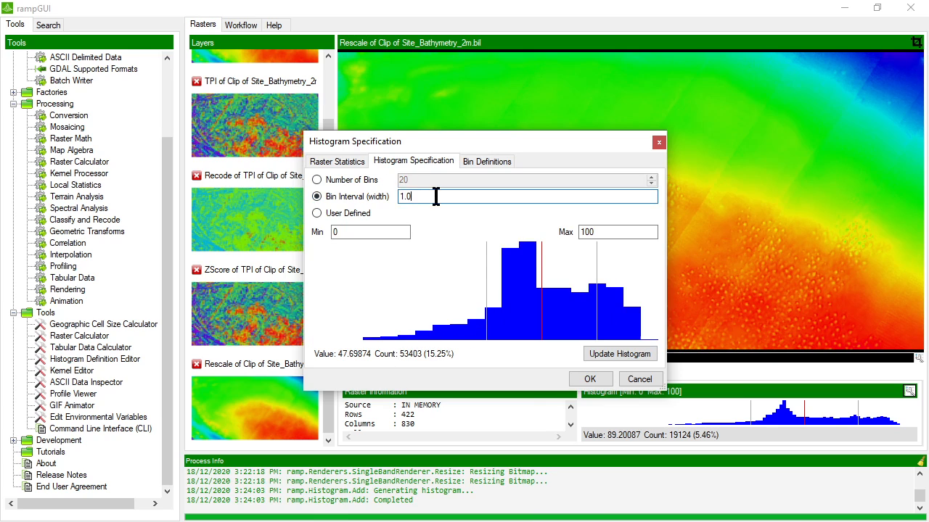
pyautogui.moveTo(435, 197); pyautogui.dragTo(366, 199)
pyautogui.write('1')
pyautogui.click(608, 352)
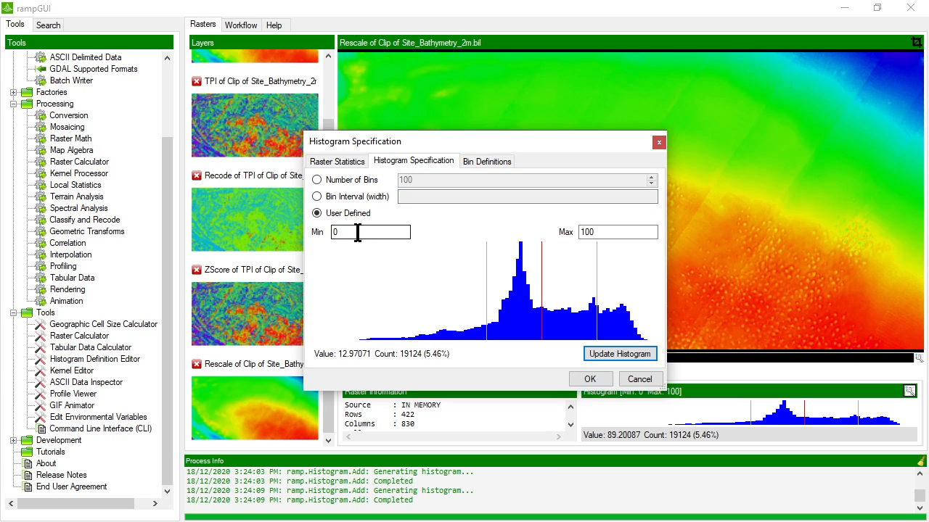
# - Review the bin ranges and counts table, including the 0–1 bin, then close the histogram settings
pyautogui.click(477, 162)
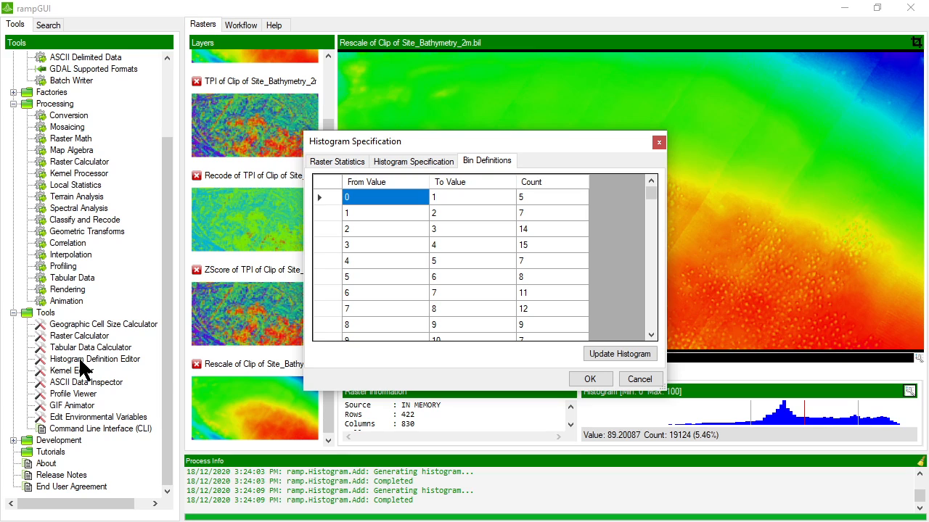
pyautogui.click(540, 196)
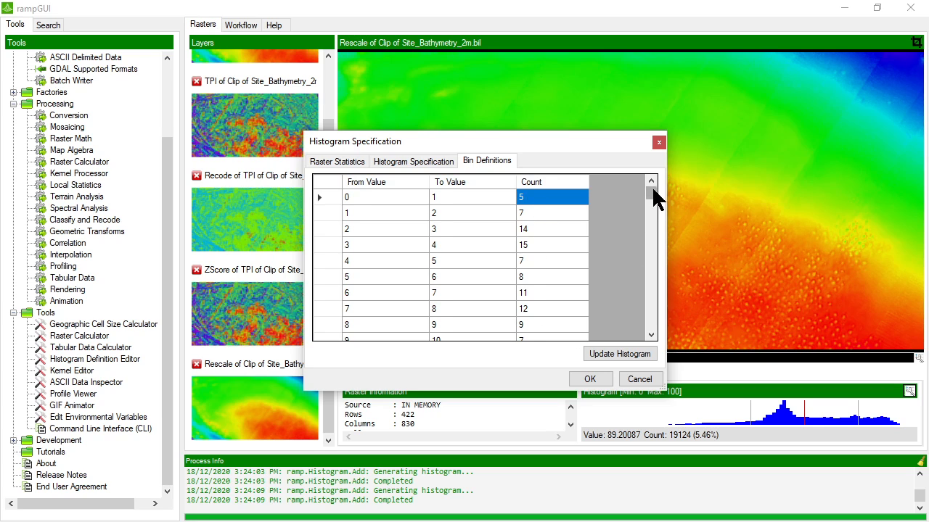
pyautogui.moveTo(652, 190); pyautogui.dragTo(629, 192)
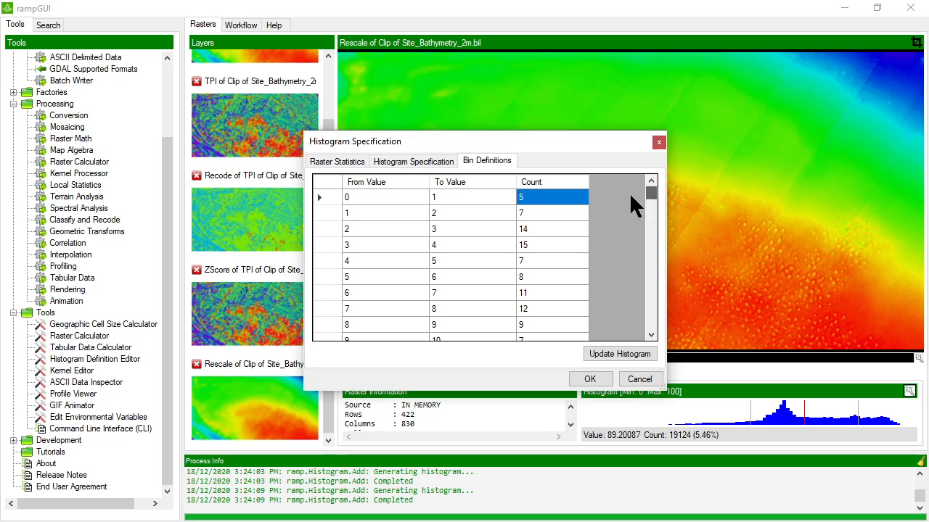
pyautogui.click(638, 381)
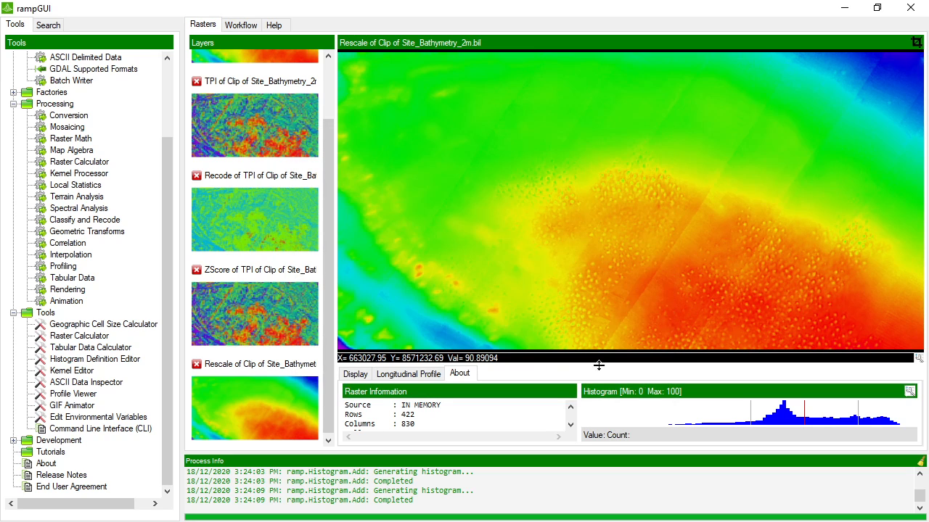
pyautogui.doubleClick(76, 219)
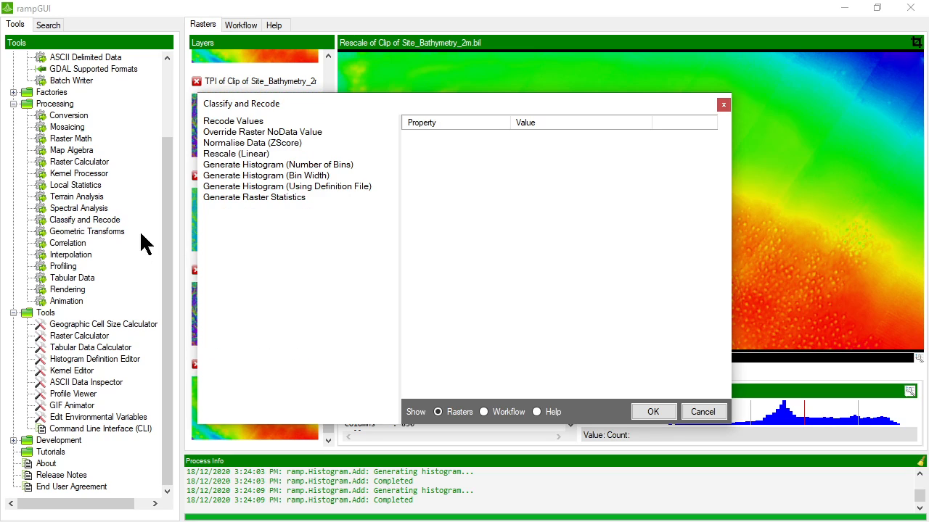
# - Set Generate Raster Statistics to use Clip of Site_Bathymetry_2m.bil as input and show its help page
pyautogui.click(283, 198)
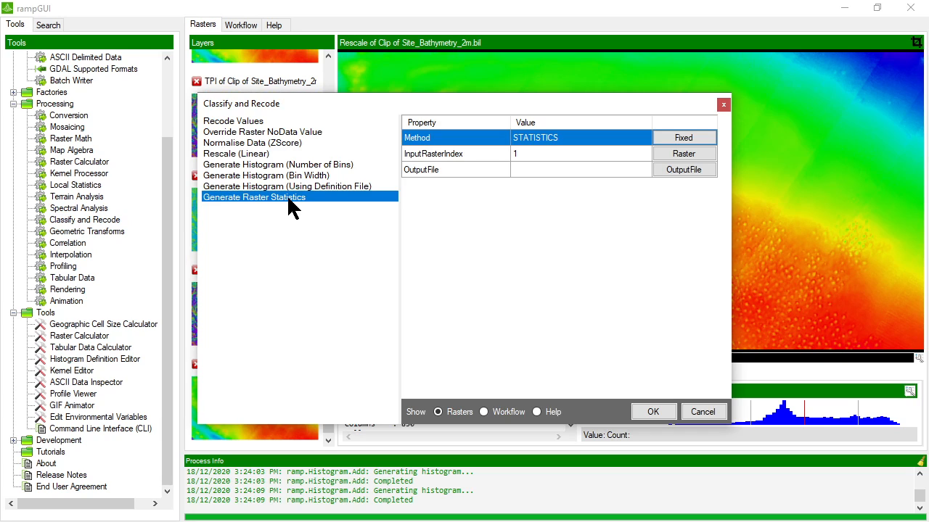
pyautogui.moveTo(357, 101); pyautogui.dragTo(320, 89)
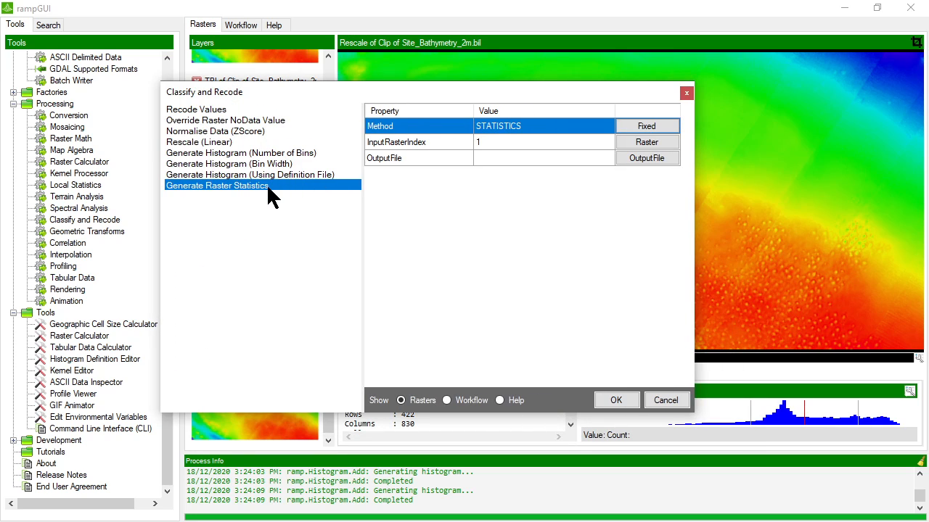
pyautogui.click(497, 142)
pyautogui.click(619, 143)
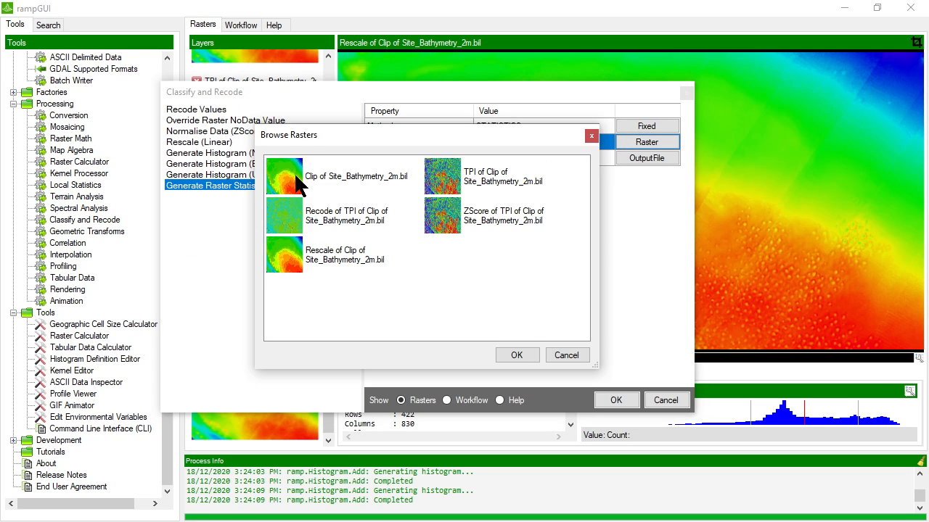
pyautogui.doubleClick(298, 185)
pyautogui.click(494, 159)
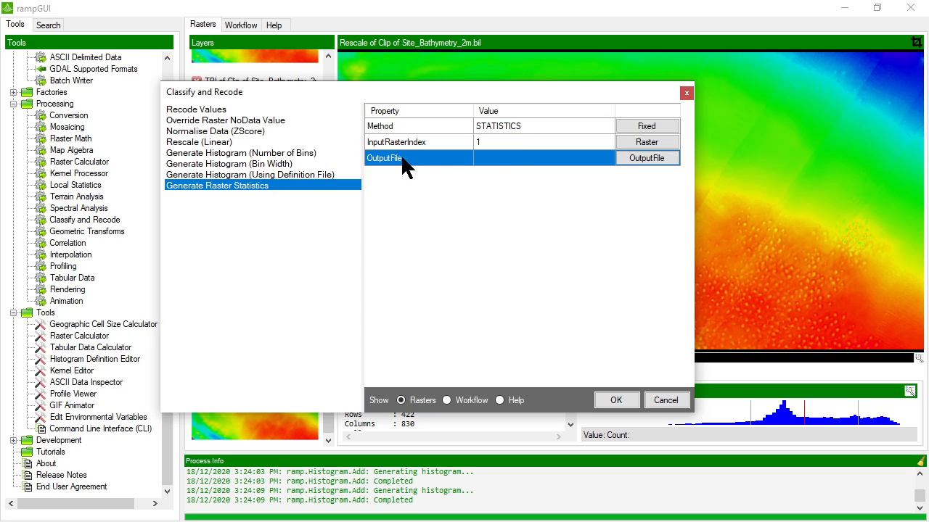
pyautogui.click(499, 401)
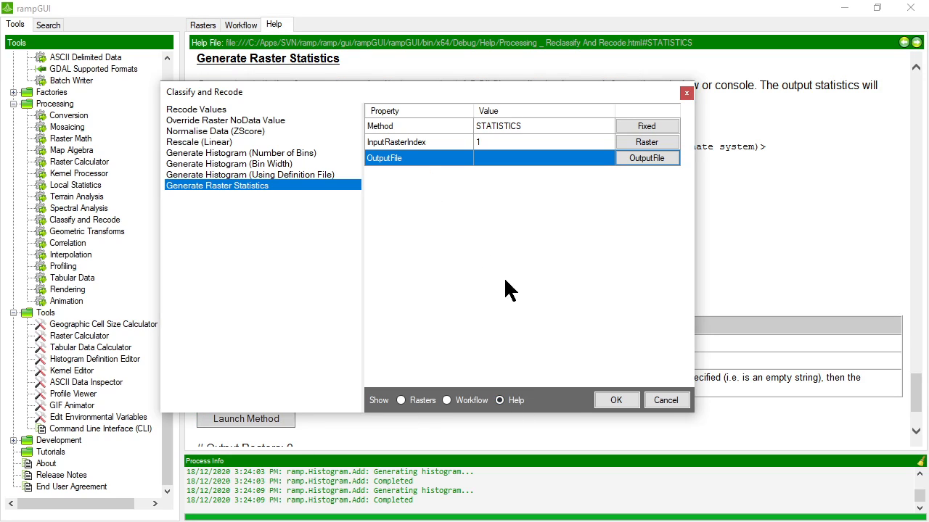
# - Cancel the statistics tool, study the Raster Statistics output format including XMin/XMax, and return to Rasters
pyautogui.click(672, 400)
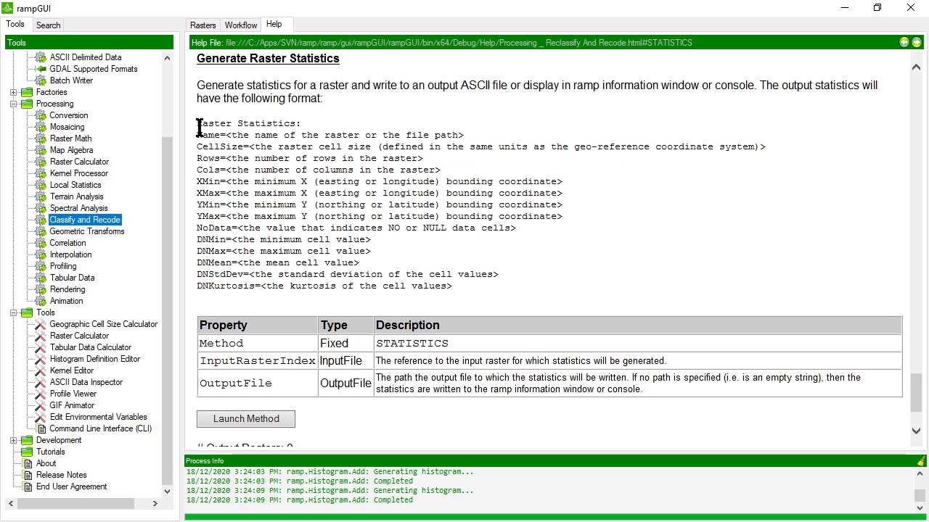
pyautogui.moveTo(198, 123); pyautogui.dragTo(484, 285)
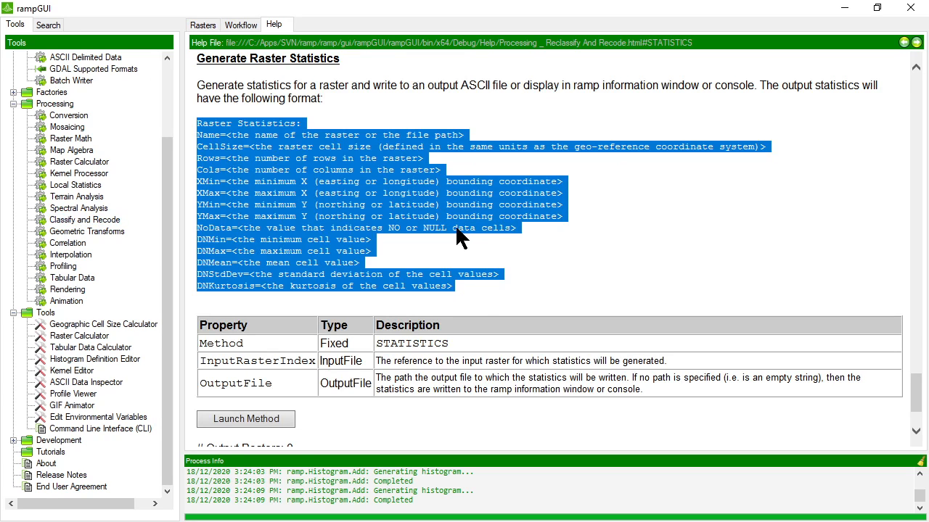
pyautogui.click(374, 132)
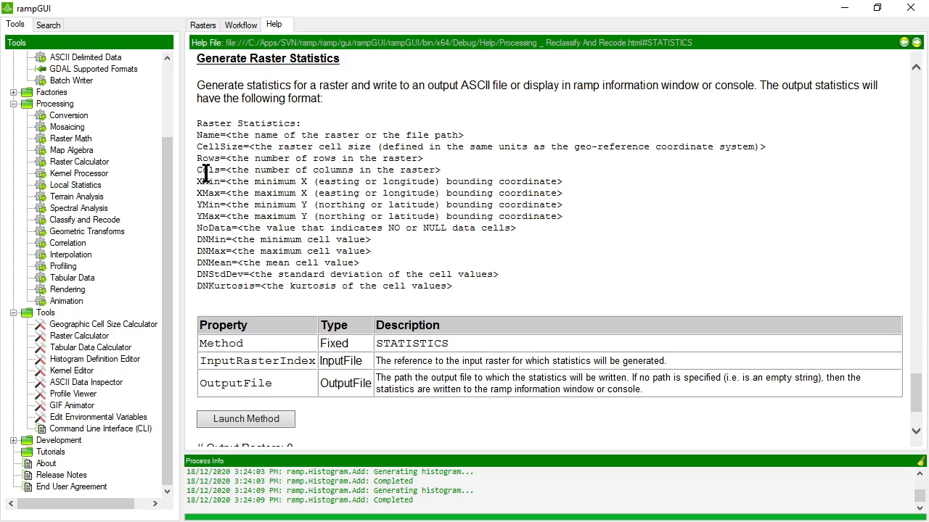
pyautogui.moveTo(197, 181); pyautogui.dragTo(281, 239)
pyautogui.click(227, 252)
pyautogui.moveTo(452, 286); pyautogui.dragTo(197, 123)
pyautogui.click(207, 28)
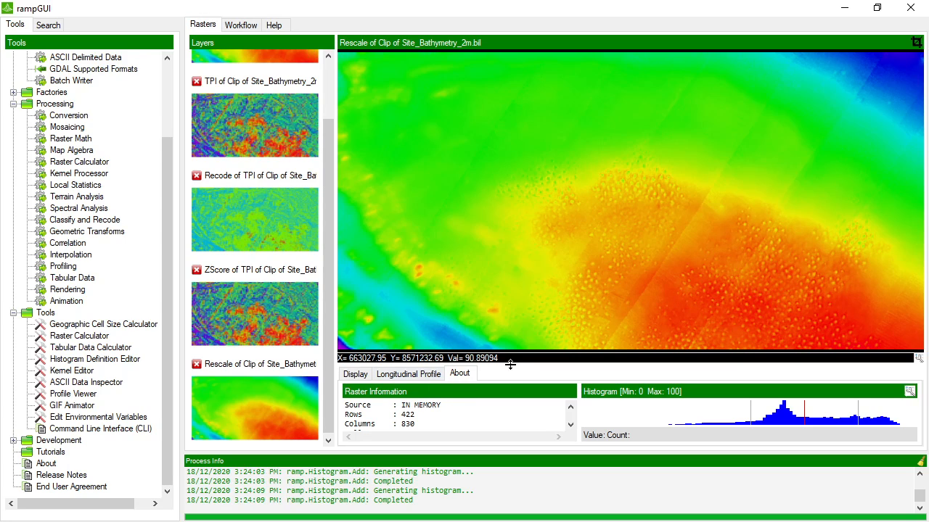
# - Enlarge the information panel so the rescaled layer's statistics (mean 66.46309, std dev 15.9285) show fully
pyautogui.moveTo(510, 364); pyautogui.dragTo(564, 227)
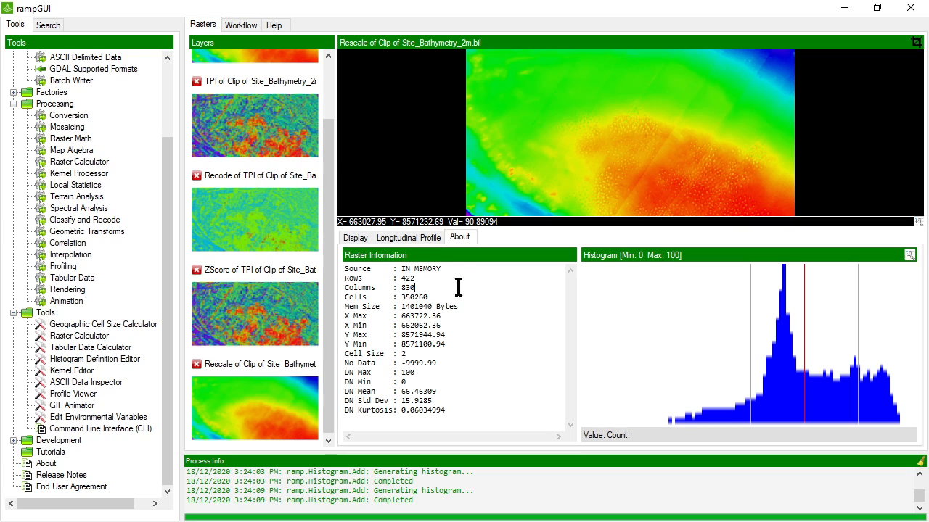
pyautogui.moveTo(451, 427); pyautogui.dragTo(359, 267)
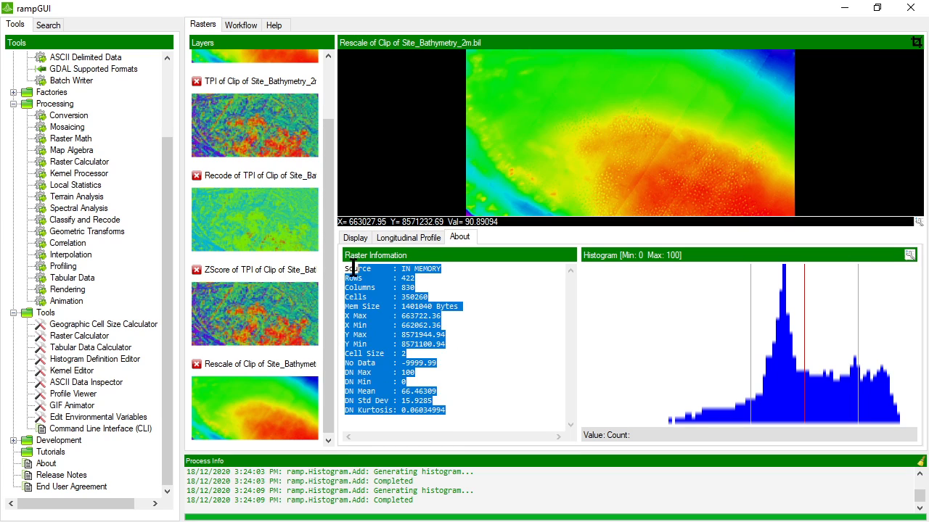
pyautogui.click(483, 300)
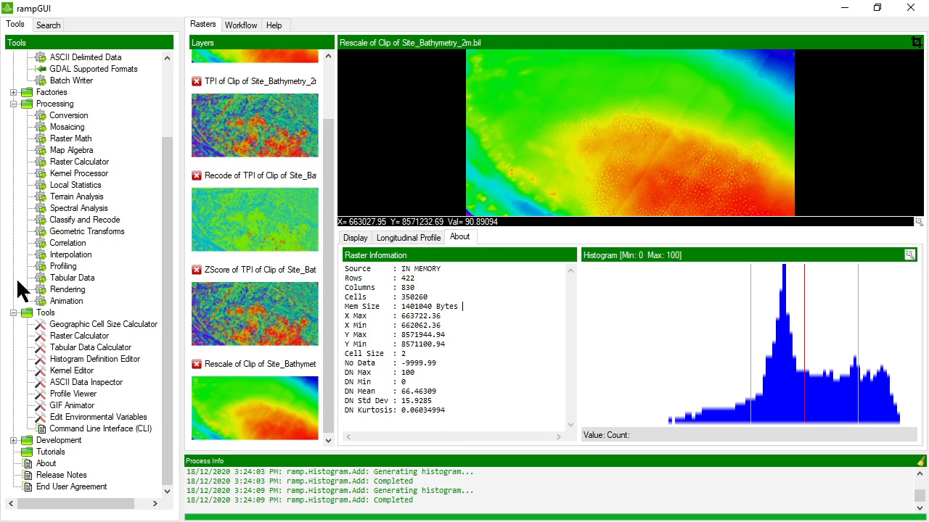
pyautogui.click(97, 221)
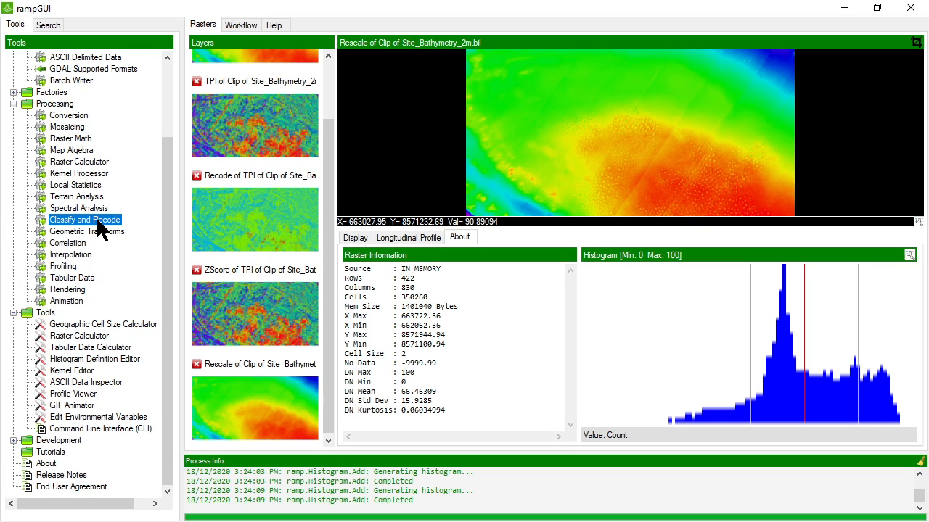